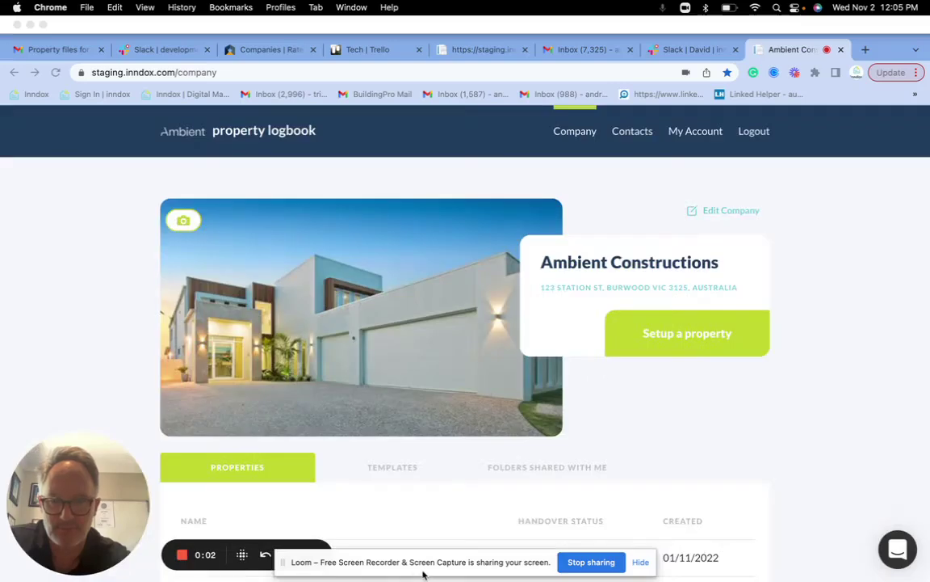
# Start a property setup with a partial address, then clear it and reload the page
pyautogui.click(642, 561)
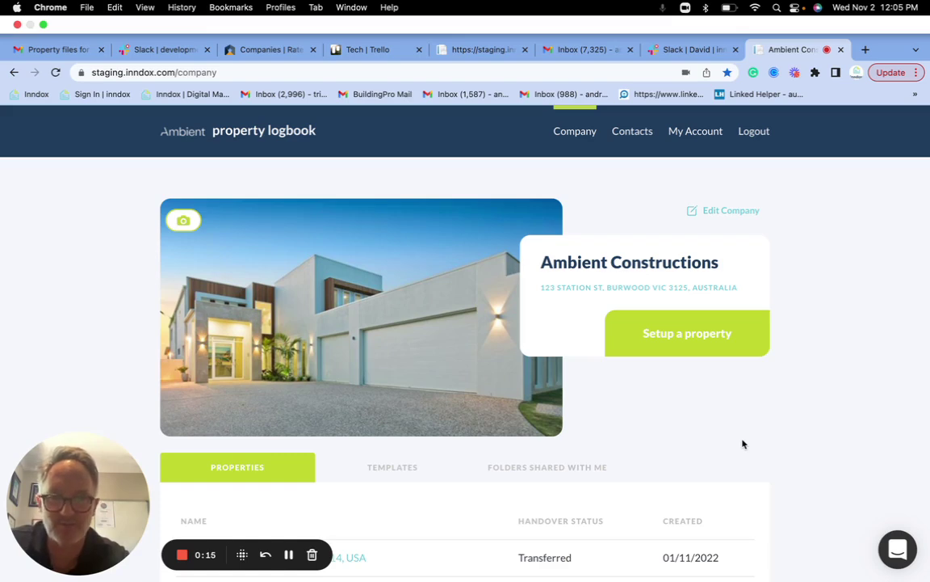
pyautogui.click(726, 339)
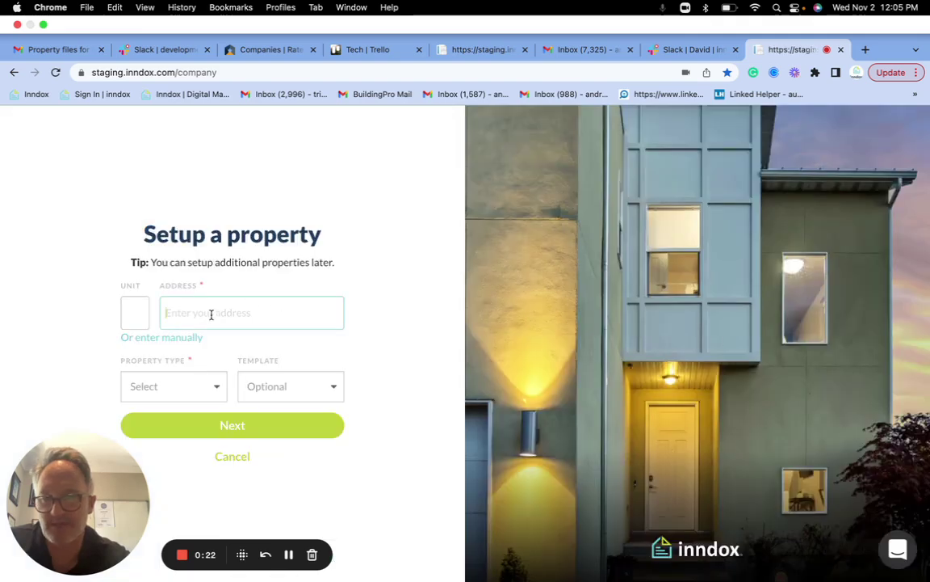
pyautogui.write('23')
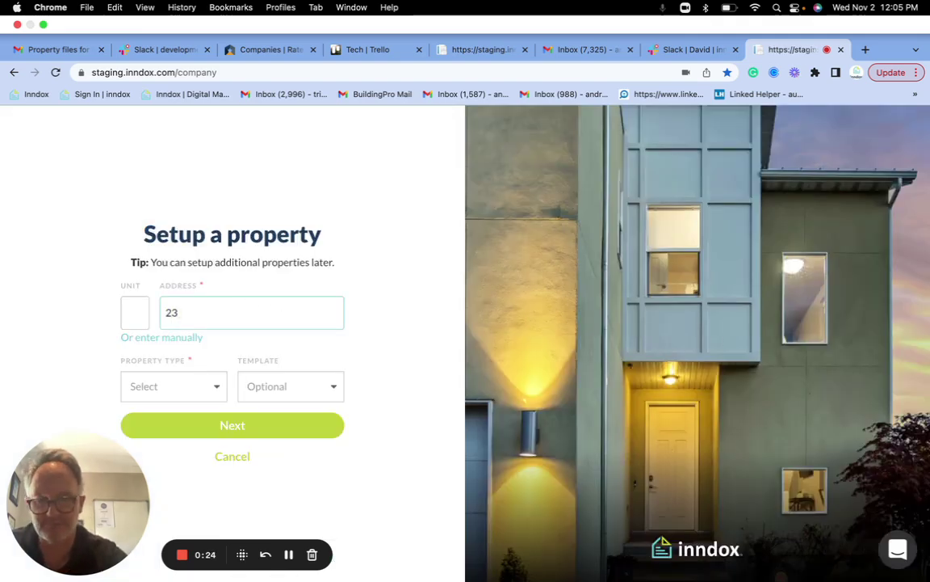
pyautogui.write(' Pidd')
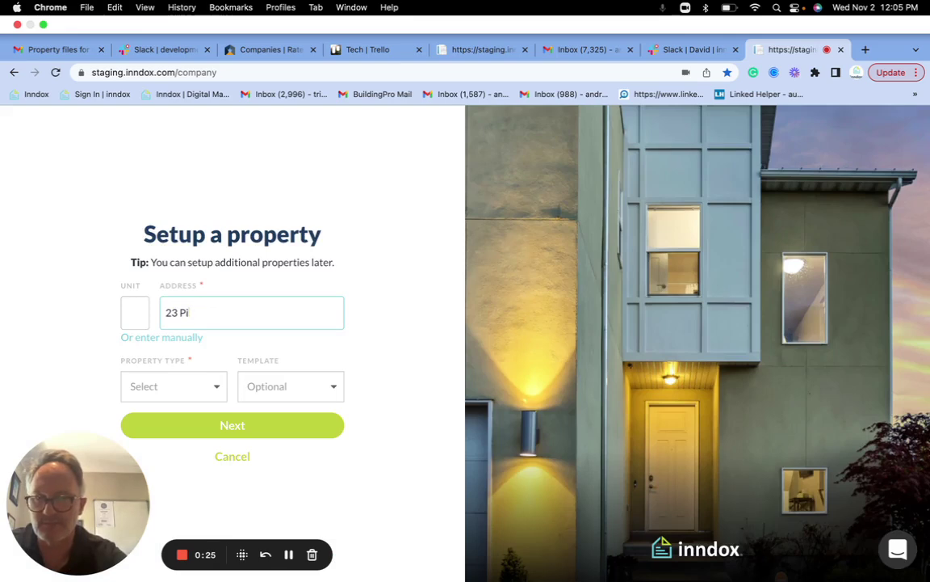
pyautogui.press('BackSpace')
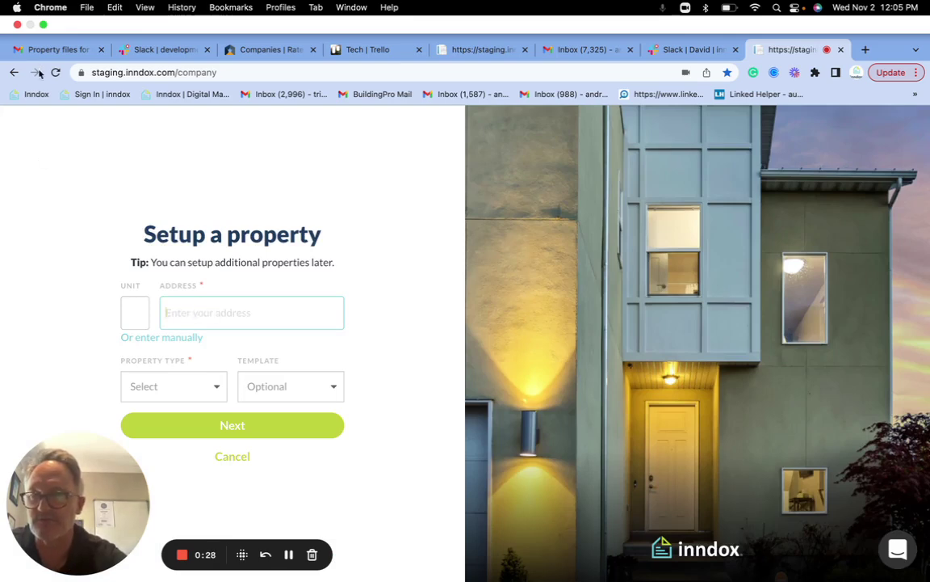
pyautogui.click(55, 72)
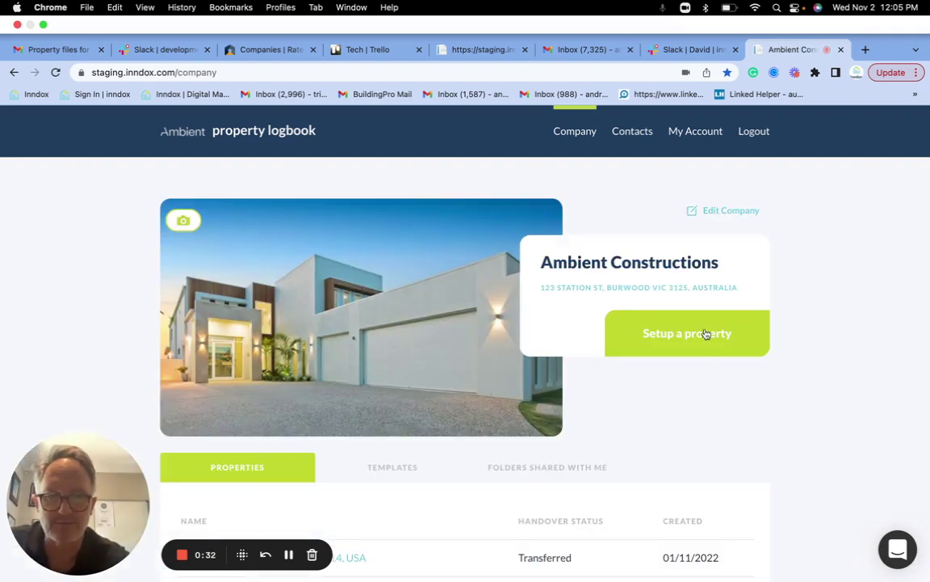
# Pick the property's address suggestion, set type and template to House, and create it
pyautogui.click(702, 333)
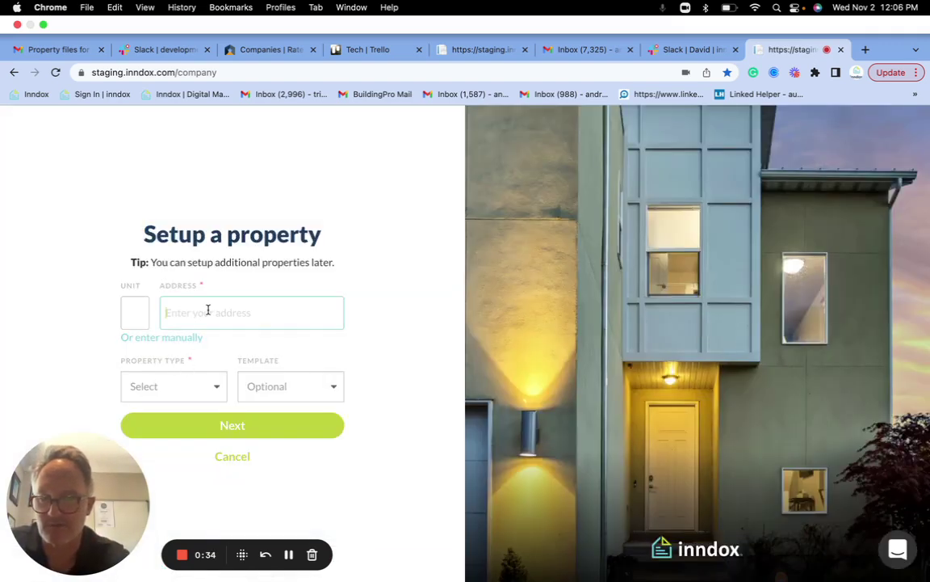
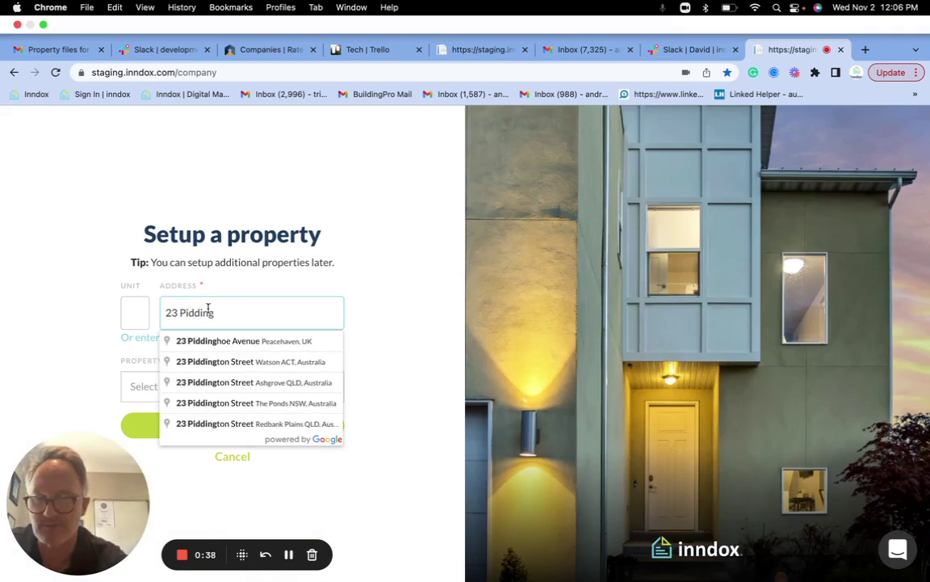
pyautogui.click(243, 361)
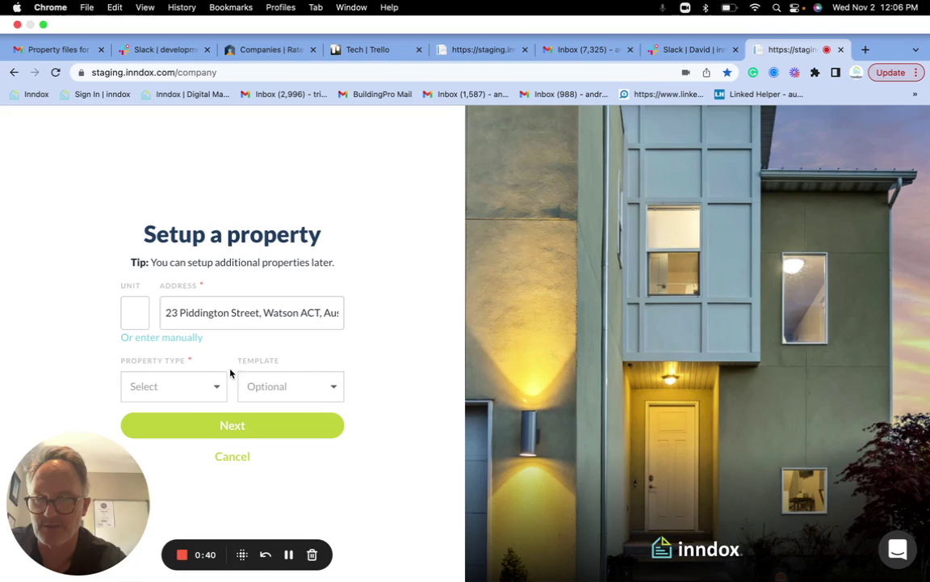
pyautogui.click(215, 386)
pyautogui.click(192, 445)
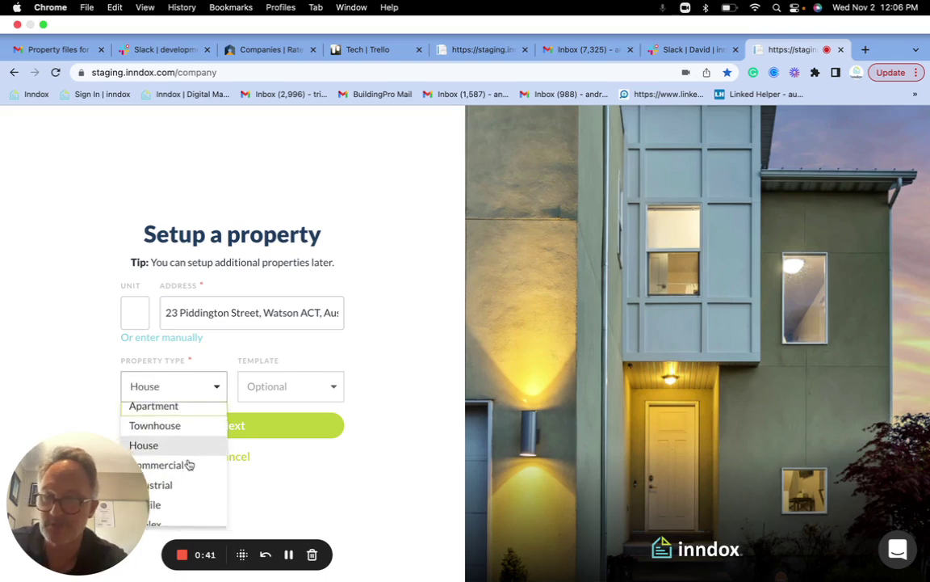
pyautogui.click(313, 388)
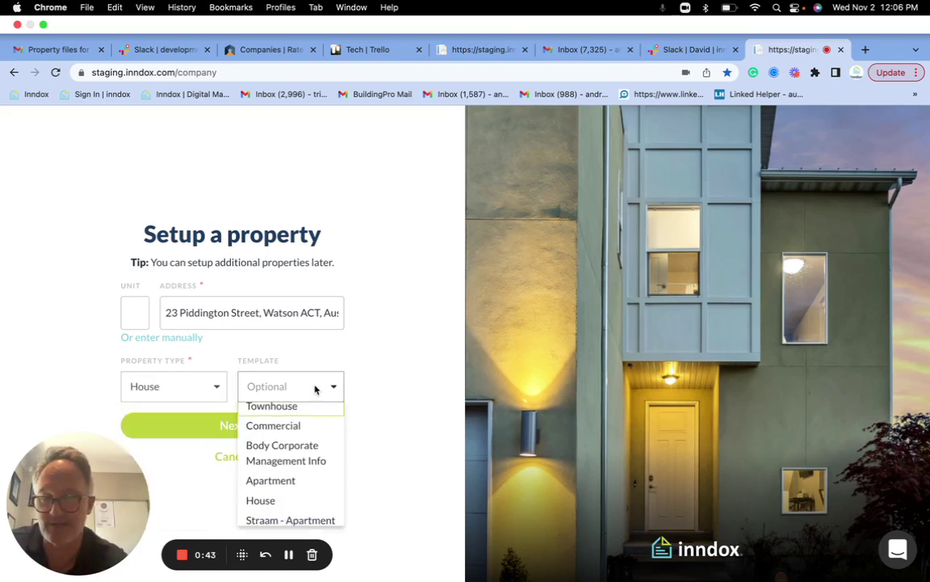
pyautogui.click(306, 509)
pyautogui.click(316, 451)
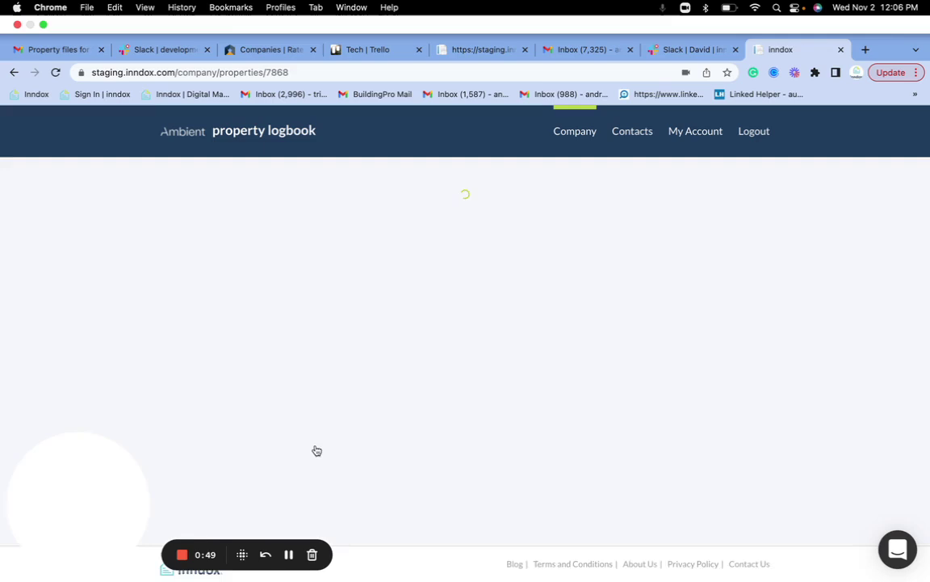
# Replace the cover photo with my-bond-logo-for-white-background.png from the Desktop
pyautogui.click(222, 222)
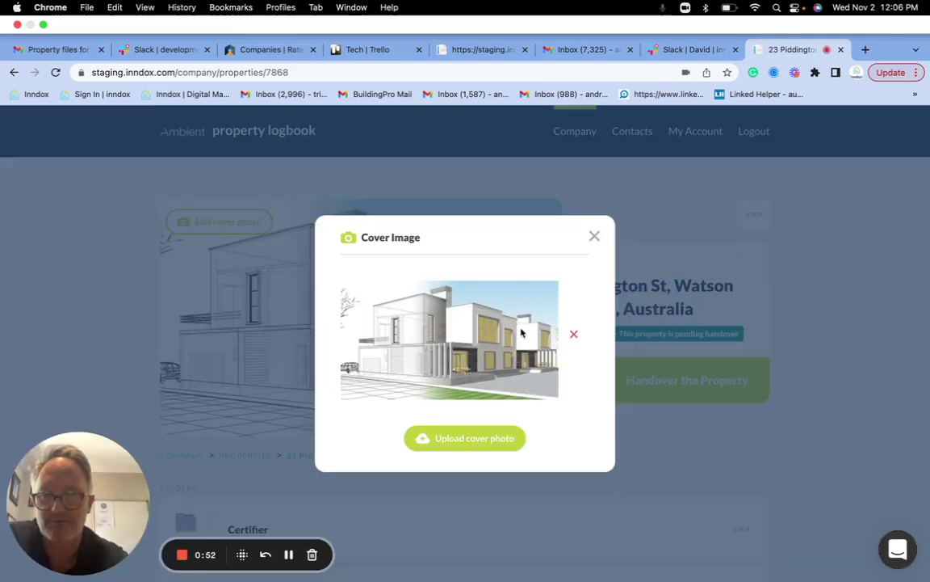
pyautogui.click(573, 333)
pyautogui.click(470, 327)
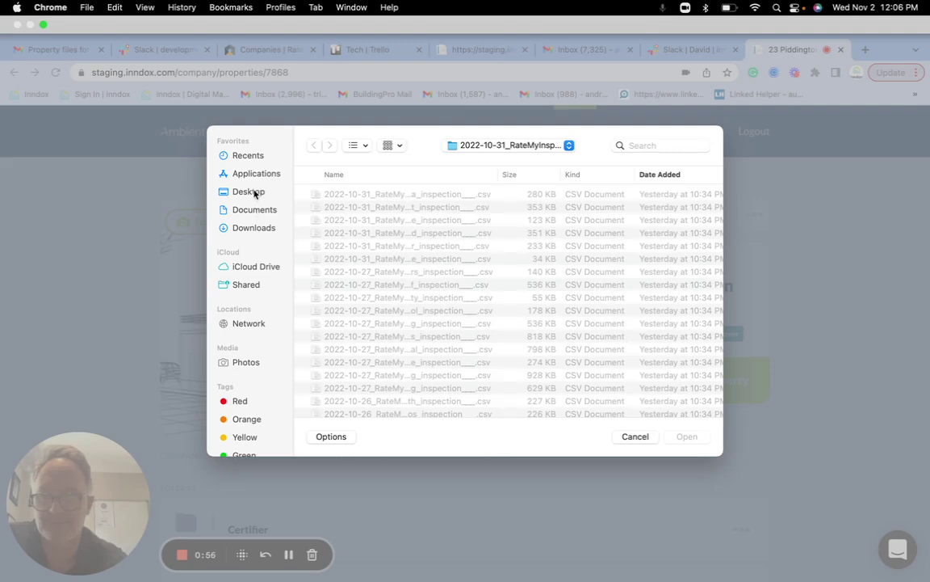
pyautogui.click(230, 191)
pyautogui.doubleClick(408, 220)
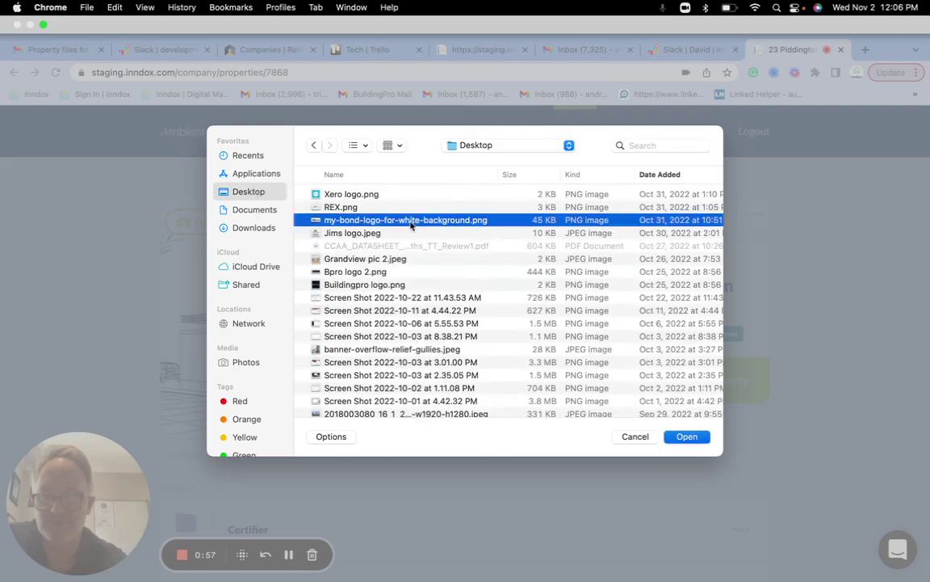
pyautogui.click(475, 429)
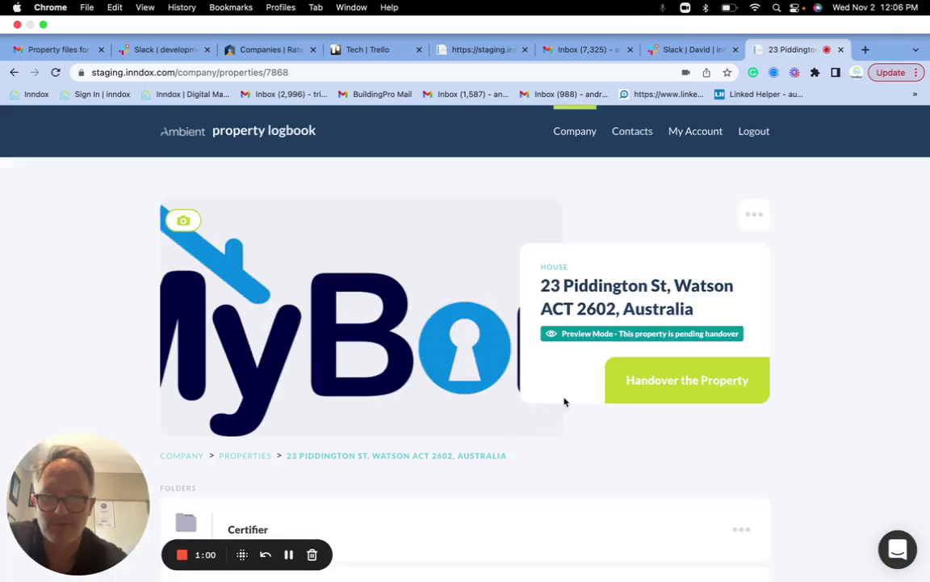
# Upload REX.png from the Desktop into the Private files folder
pyautogui.scroll(-2, 586, 407)
pyautogui.scroll(-5, 586, 410)
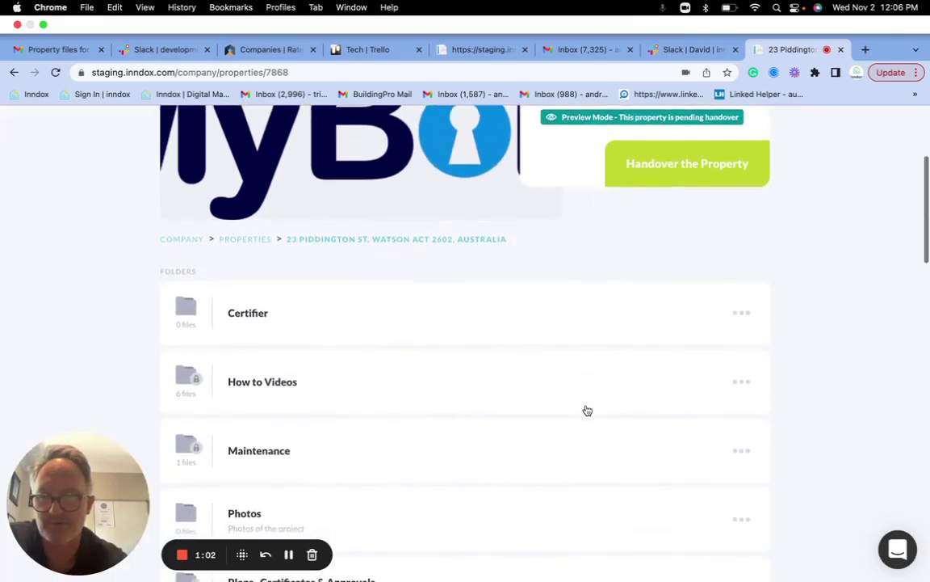
pyautogui.scroll(-1, 587, 411)
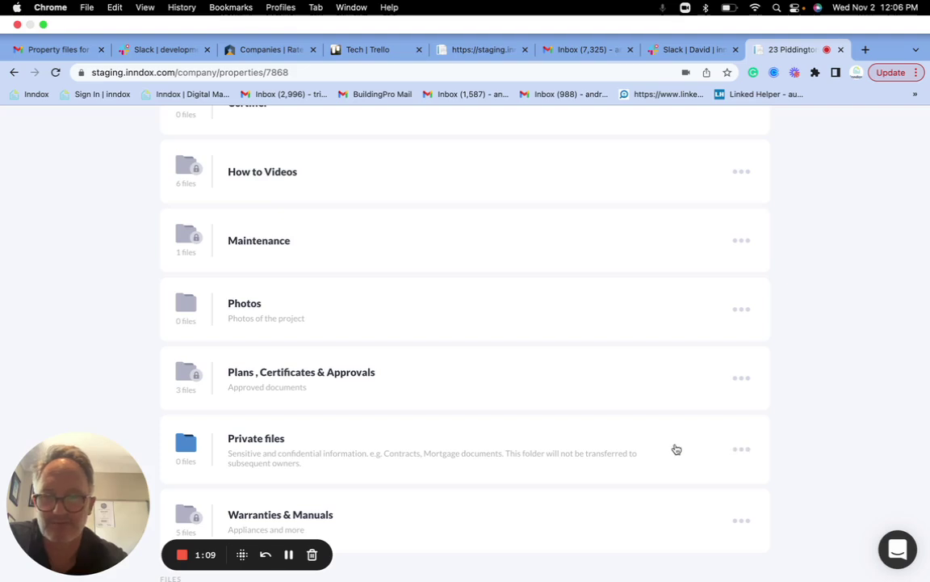
pyautogui.click(742, 455)
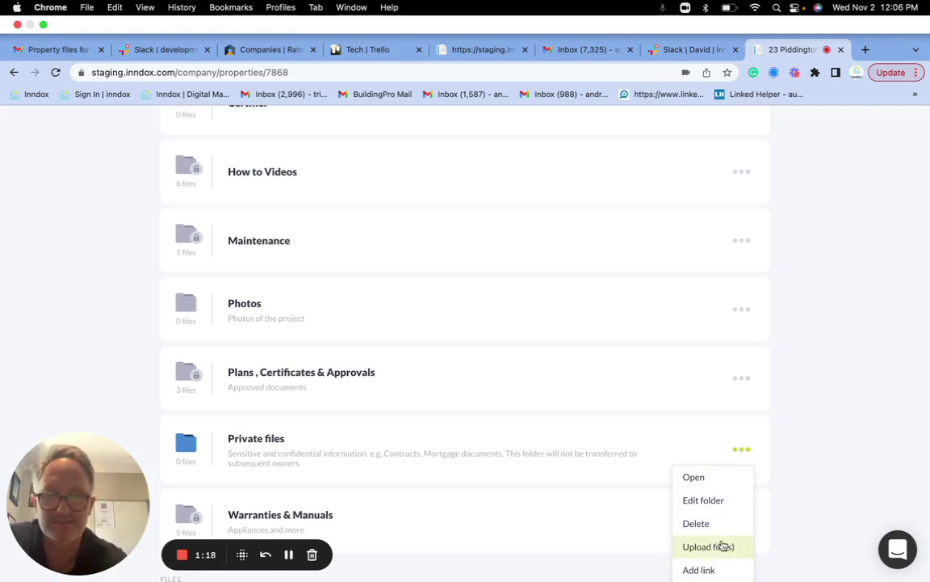
pyautogui.click(722, 547)
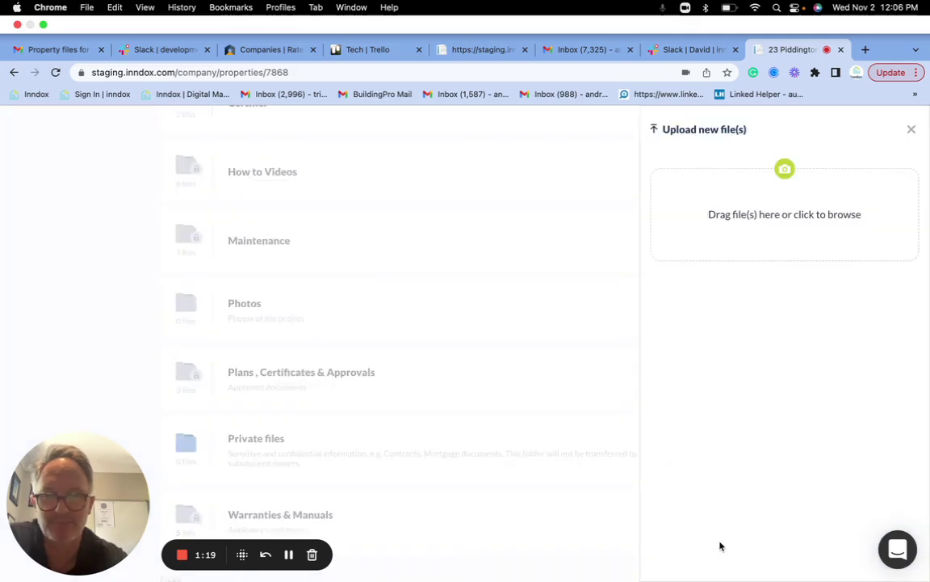
pyautogui.click(784, 225)
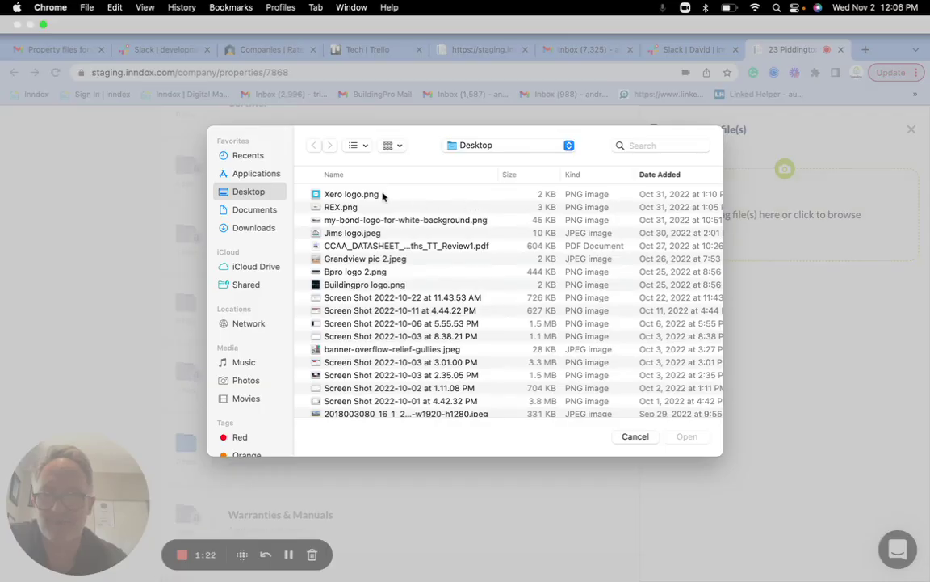
pyautogui.doubleClick(352, 207)
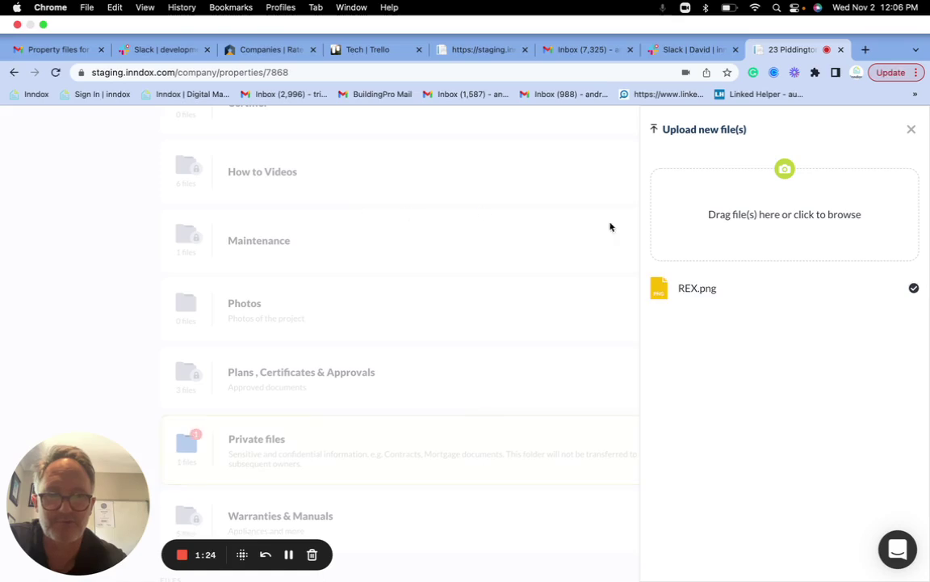
pyautogui.click(911, 130)
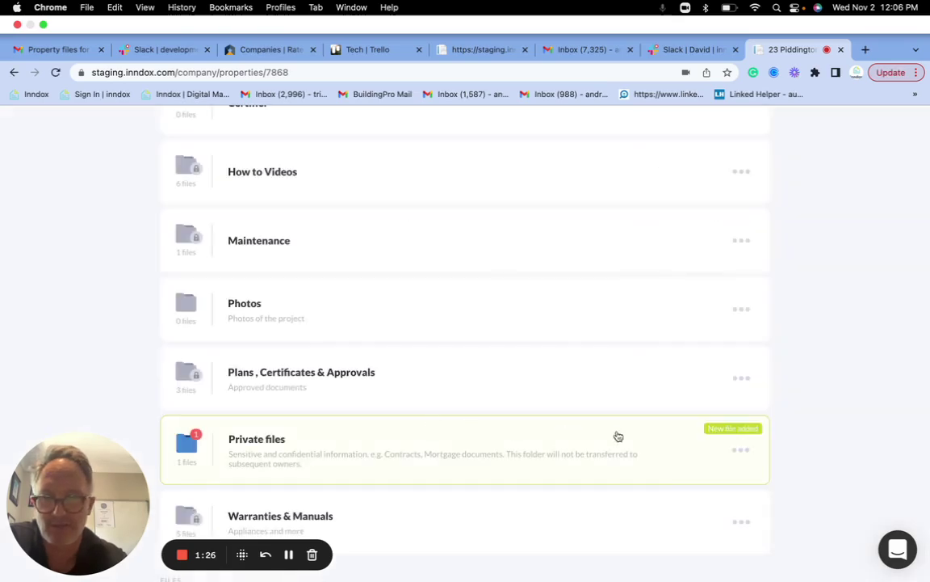
# Open Private files and rename the REX file to Contract
pyautogui.click(246, 436)
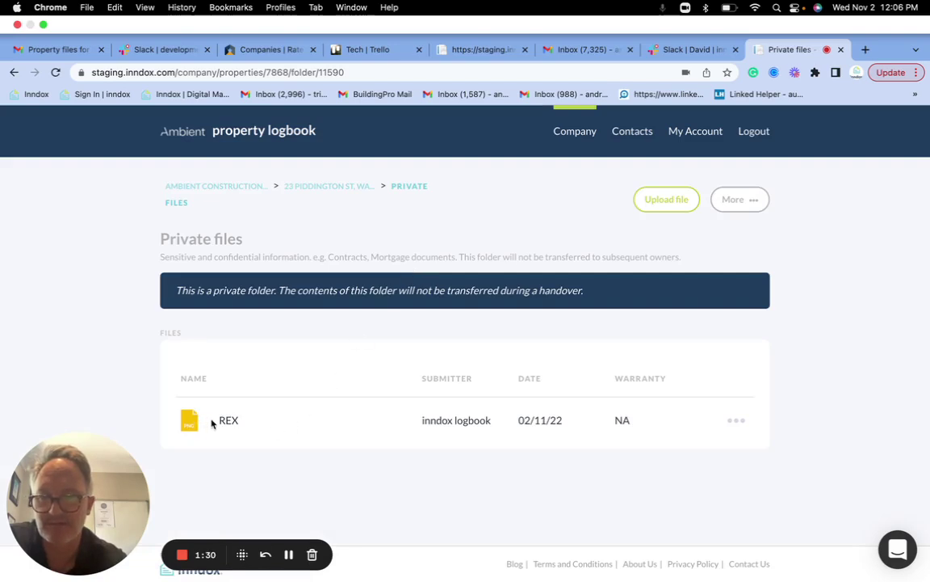
pyautogui.click(239, 420)
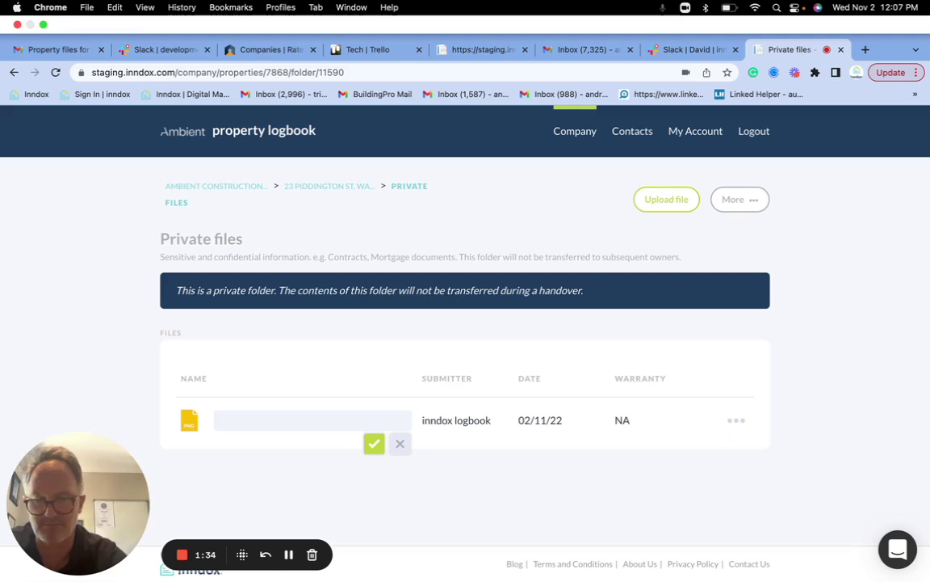
pyautogui.write('Contract')
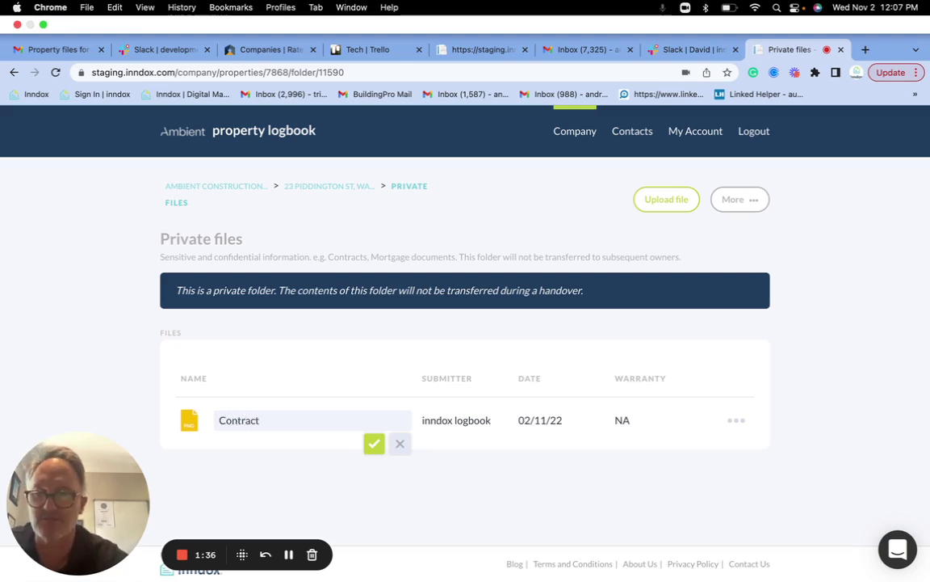
pyautogui.click(373, 443)
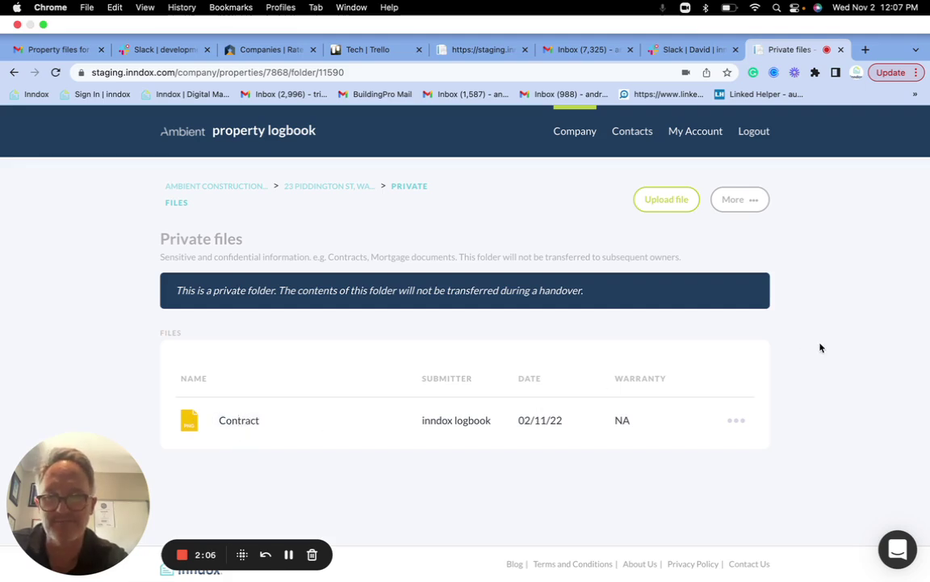
# Hand over the property, replacing the owner e-mail with the new owner's address
pyautogui.click(348, 186)
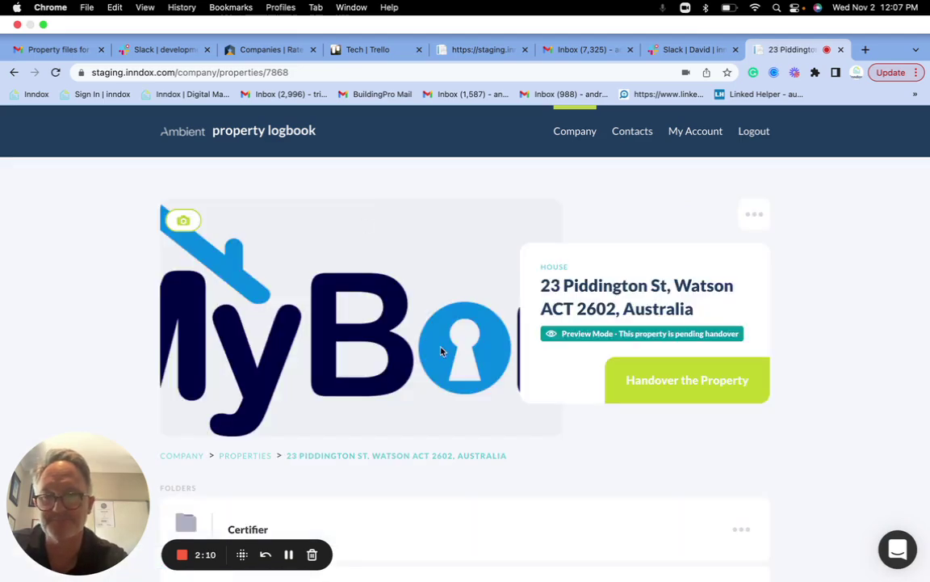
pyautogui.scroll(-2, 444, 364)
pyautogui.scroll(-7, 446, 373)
pyautogui.scroll(3, 445, 373)
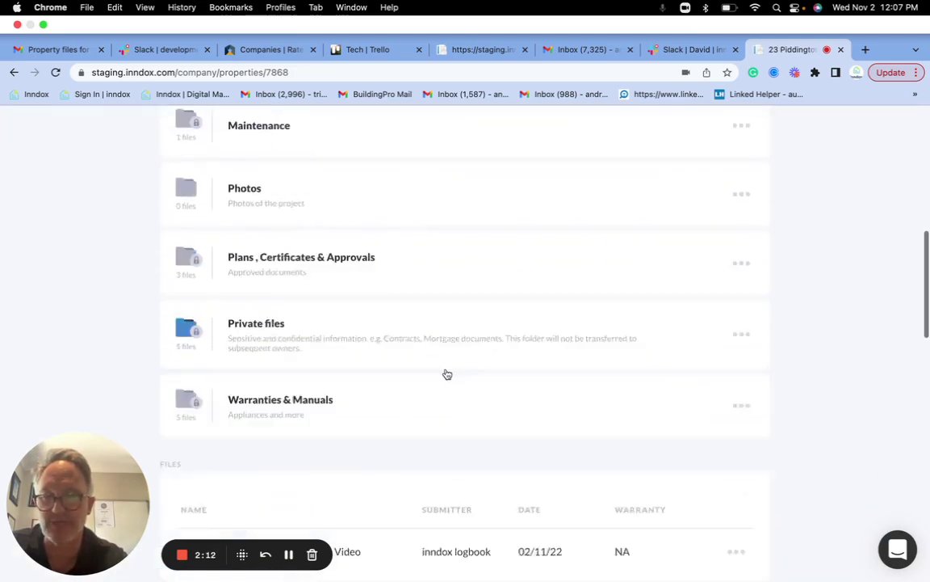
pyautogui.scroll(-1, 445, 374)
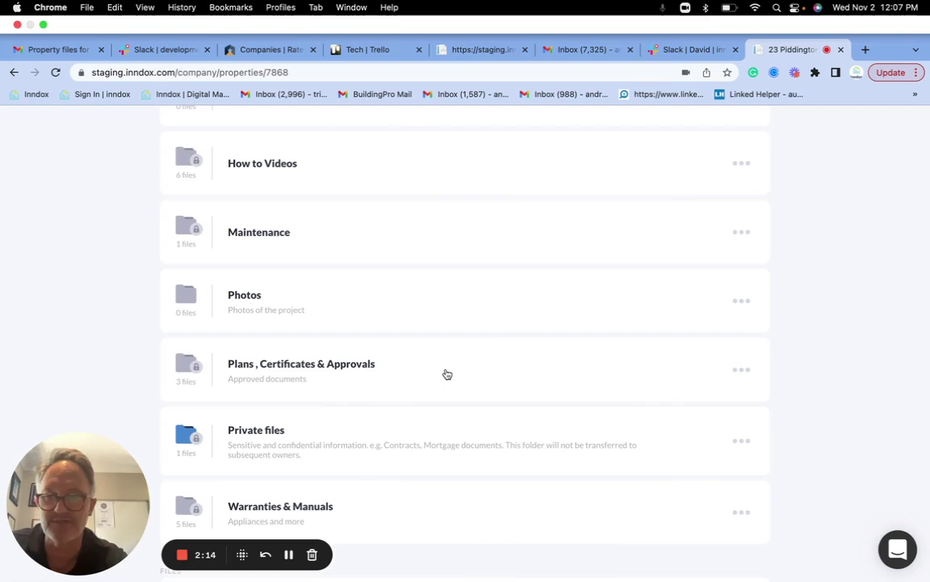
pyautogui.scroll(1, 447, 374)
pyautogui.scroll(5, 448, 374)
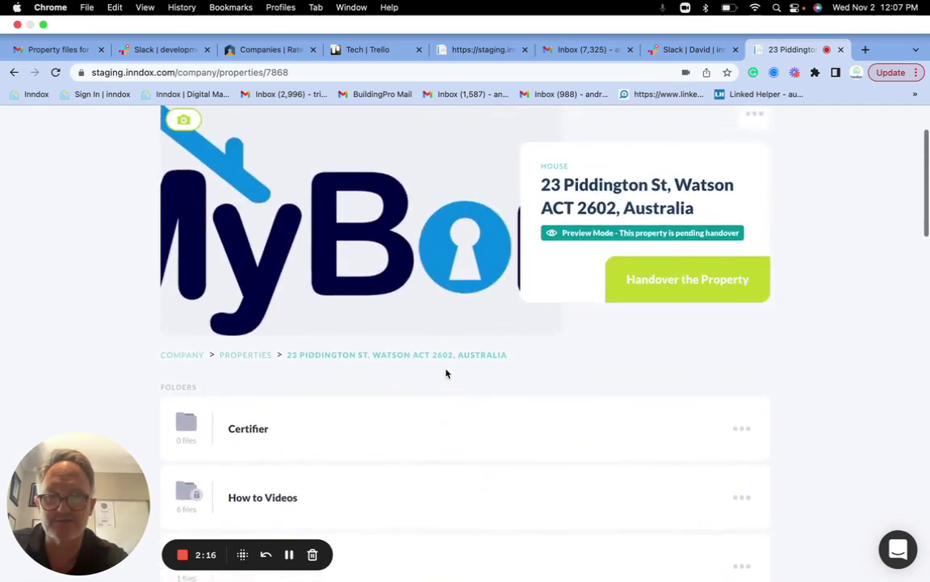
pyautogui.click(669, 279)
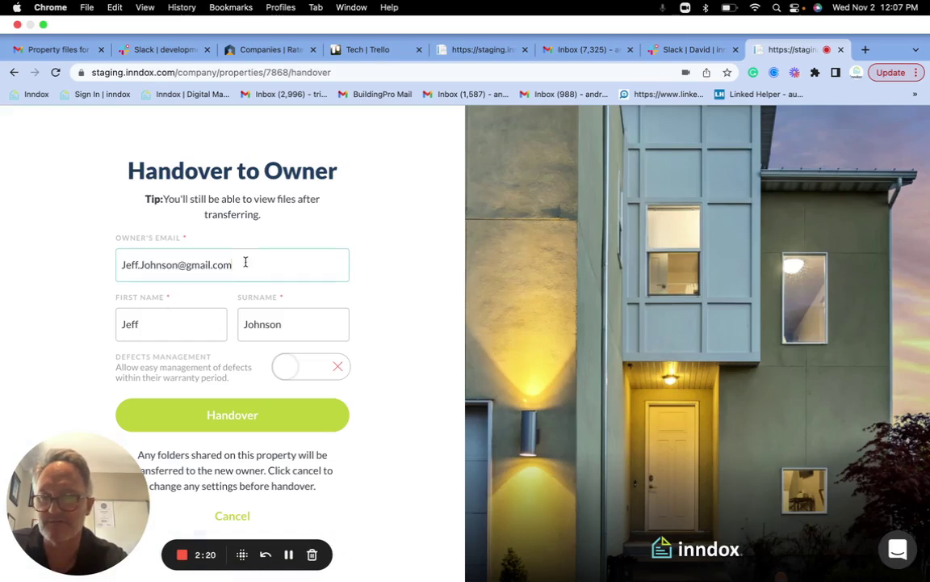
pyautogui.moveTo(246, 262); pyautogui.dragTo(118, 262)
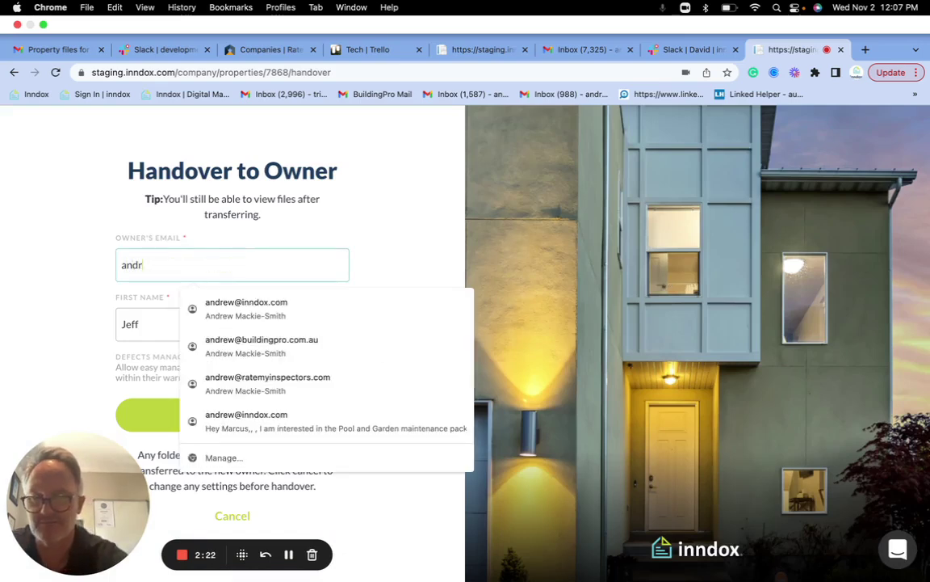
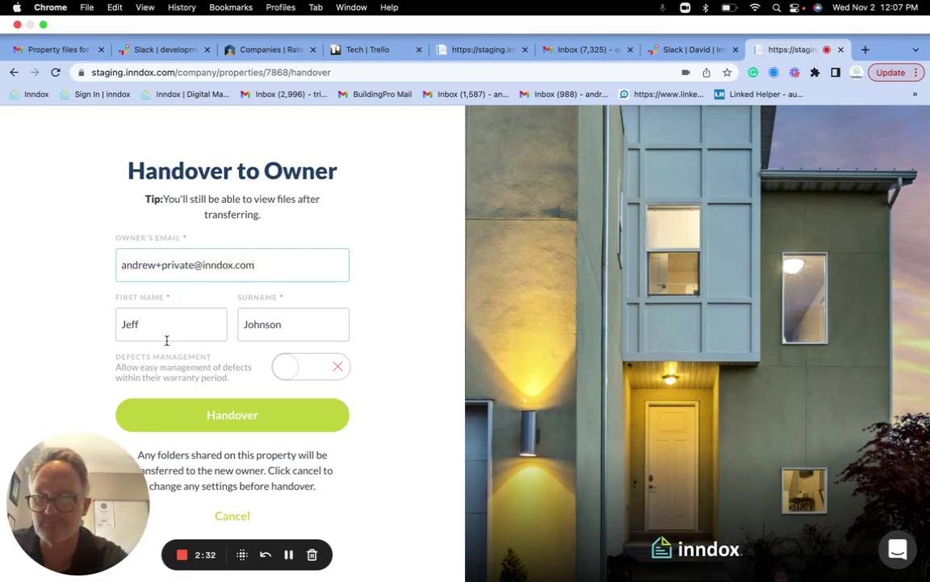
pyautogui.click(235, 414)
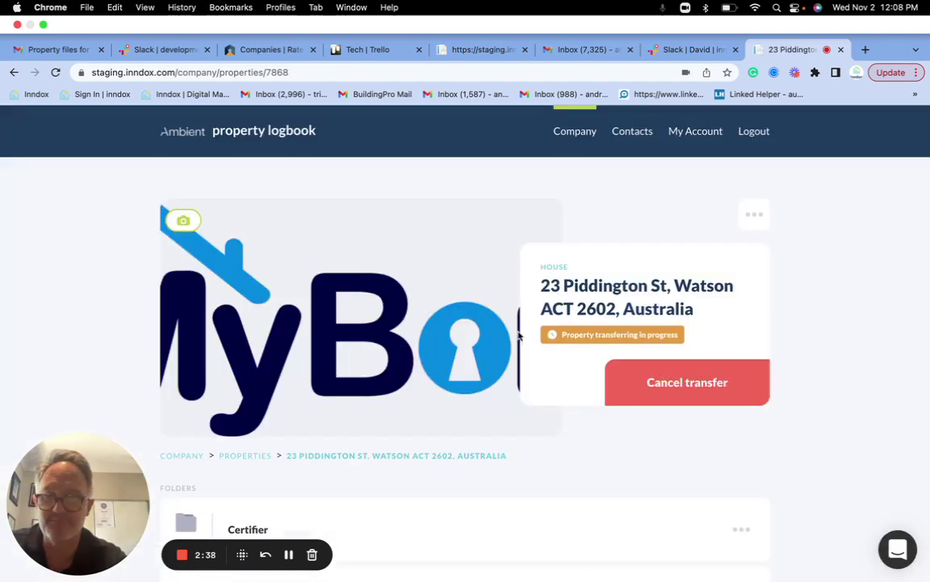
# Review the property's folders showing transfer in progress, then log out of the company account
pyautogui.scroll(-10, 459, 436)
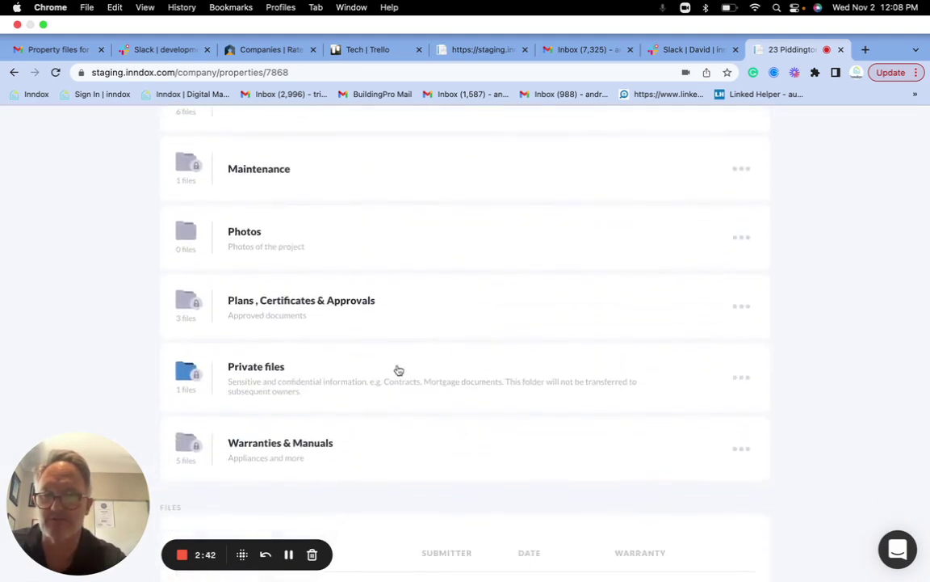
pyautogui.scroll(4, 505, 382)
pyautogui.scroll(3, 506, 382)
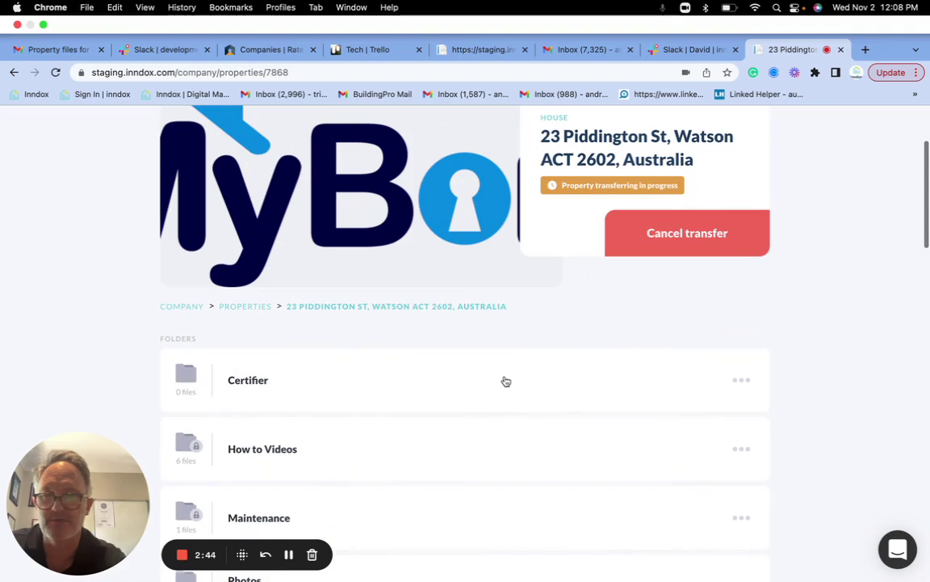
pyautogui.scroll(2, 747, 161)
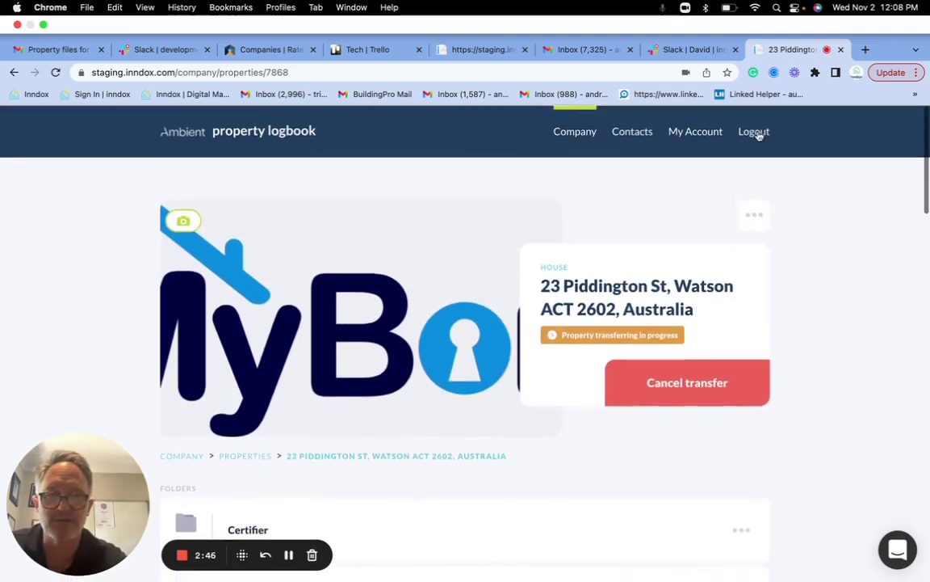
pyautogui.click(756, 133)
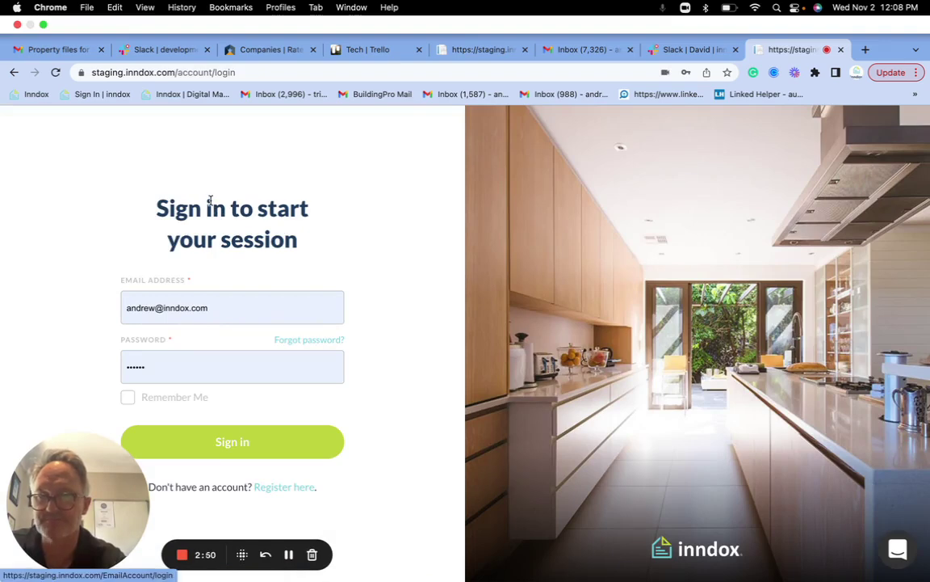
# Open the property files e-mail in Gmail and follow its LOGIN link
pyautogui.click(590, 50)
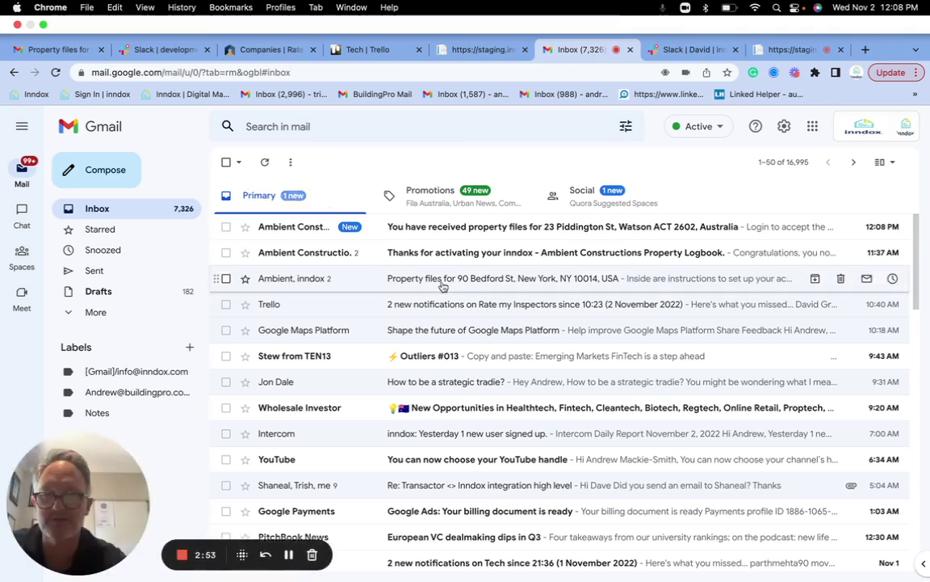
pyautogui.click(477, 226)
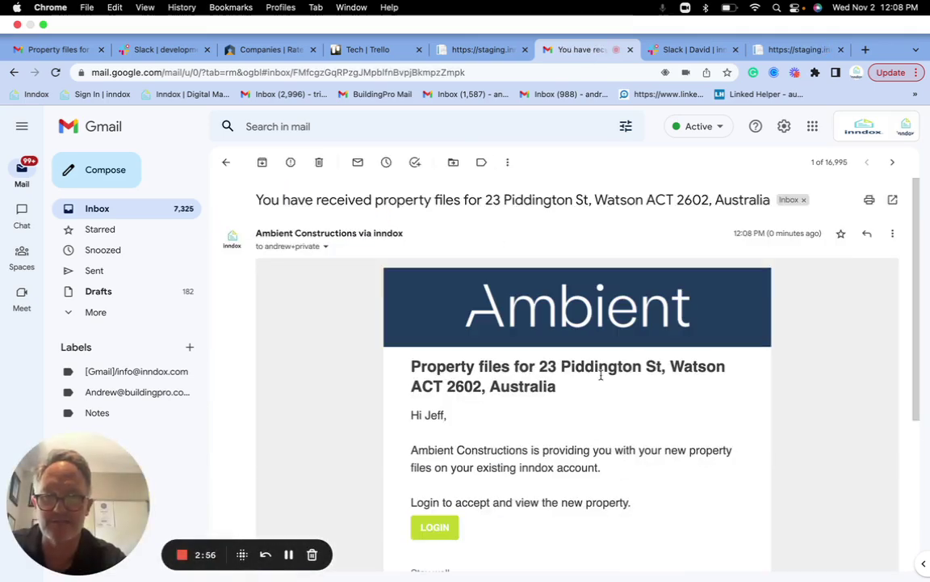
pyautogui.scroll(-2, 601, 374)
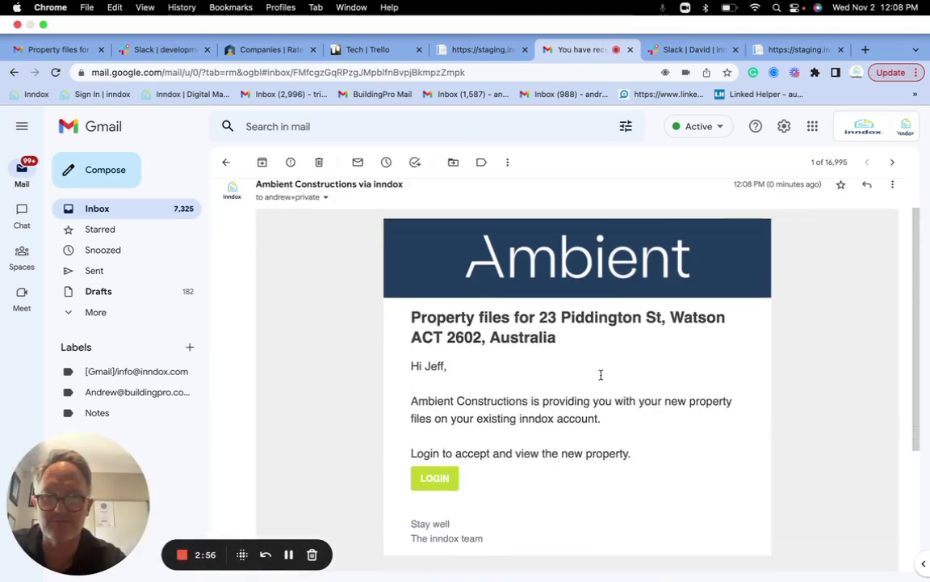
pyautogui.click(441, 483)
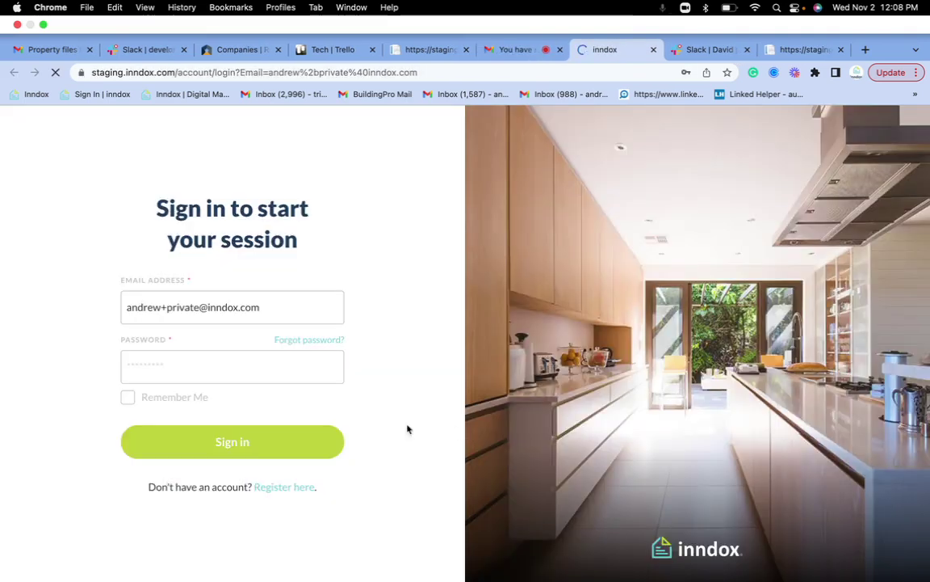
# Sign in with the new owner's password, skip saving it, and accept ownership
pyautogui.click(193, 371)
pyautogui.write('•••••••')
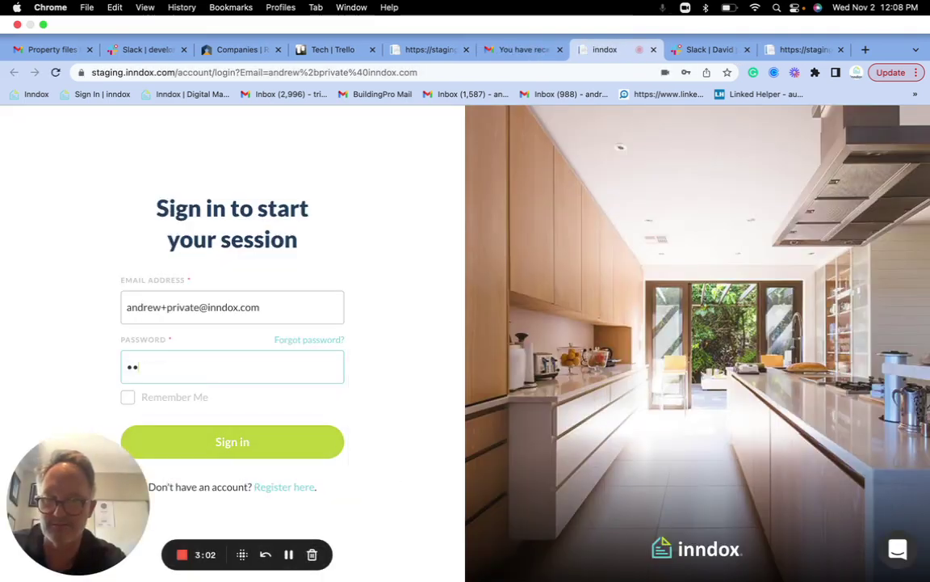
pyautogui.click(216, 448)
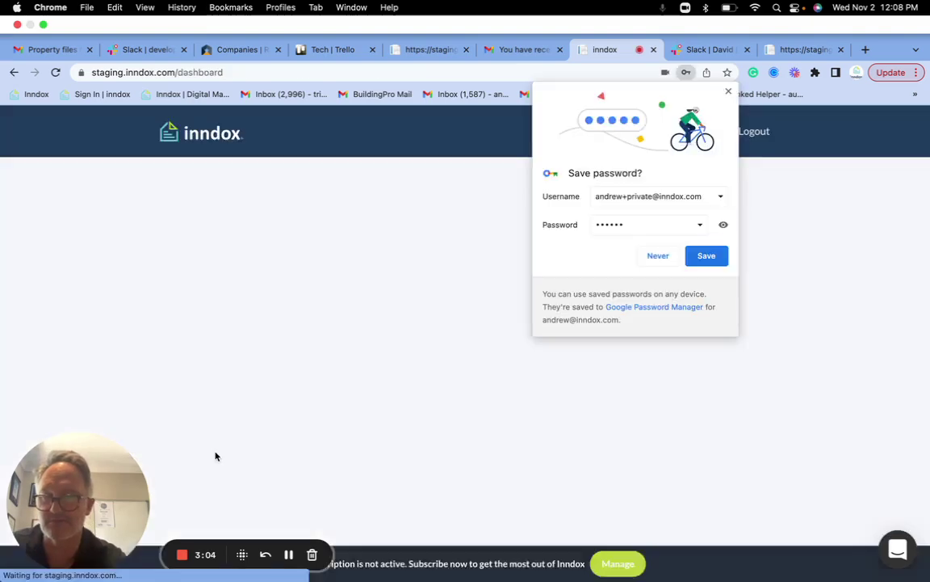
pyautogui.click(658, 256)
pyautogui.click(681, 245)
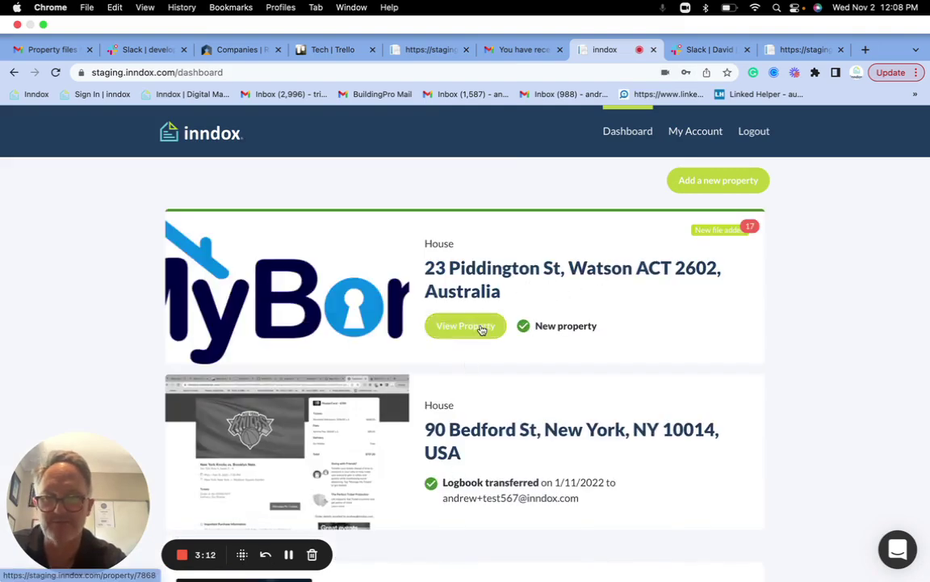
# View the property's Private files folder listing Contract, then return to the property page
pyautogui.click(479, 327)
pyautogui.scroll(-10, 534, 383)
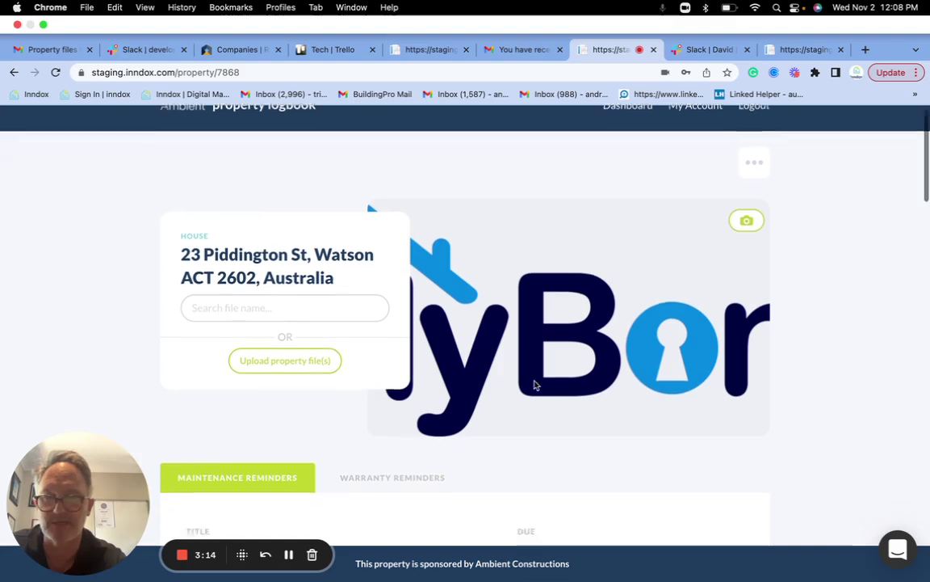
pyautogui.scroll(-5, 534, 384)
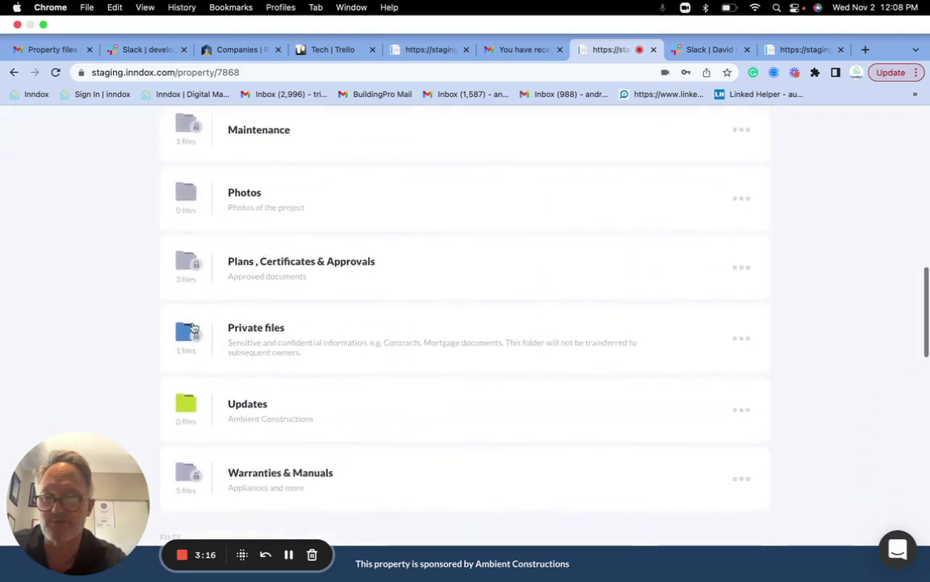
pyautogui.click(182, 333)
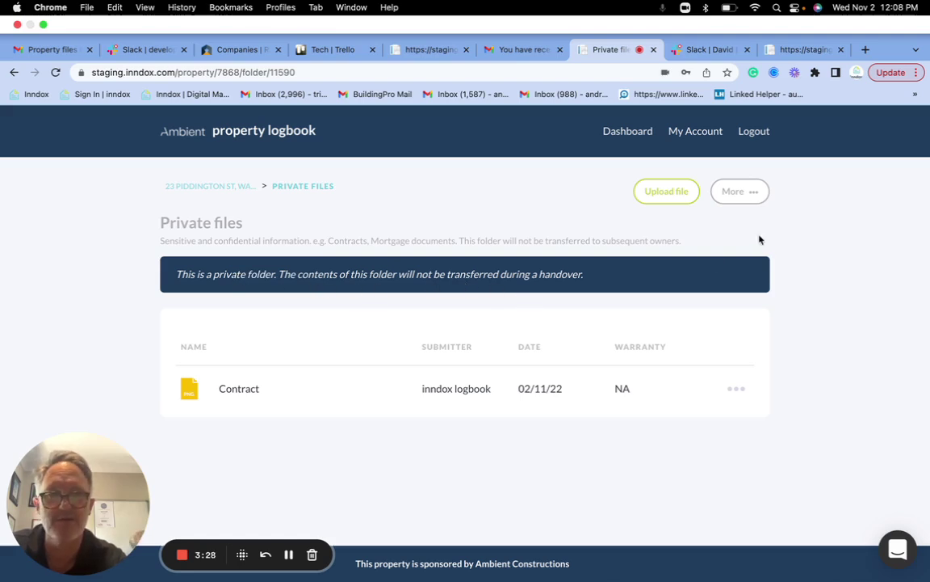
pyautogui.click(230, 188)
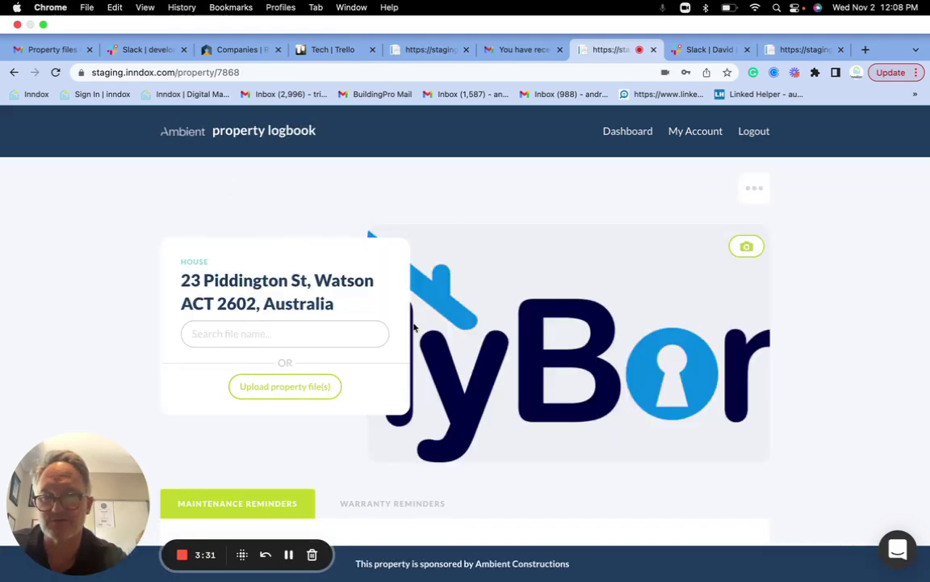
# Begin the Transfer property flow and continue without excluding any folders
pyautogui.scroll(-2, 598, 391)
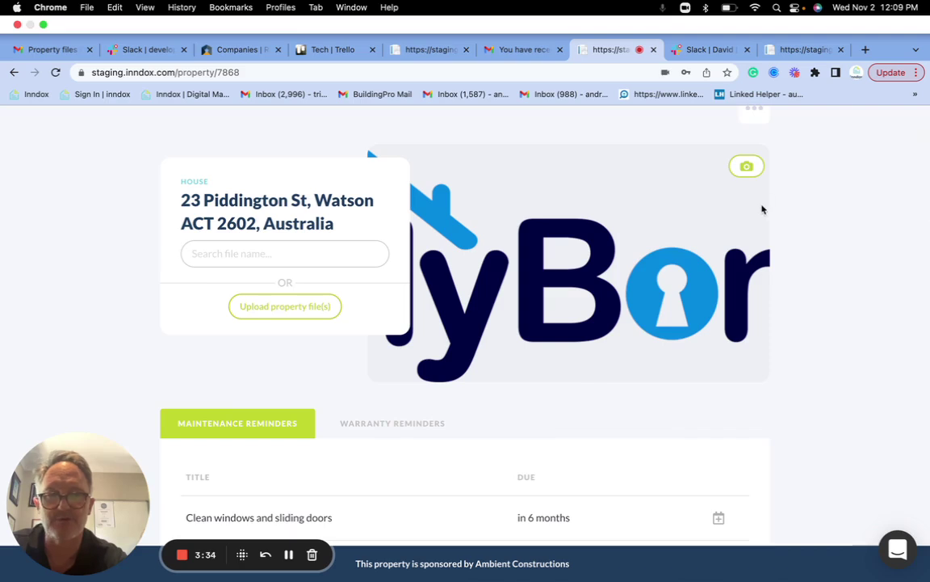
pyautogui.scroll(2, 761, 209)
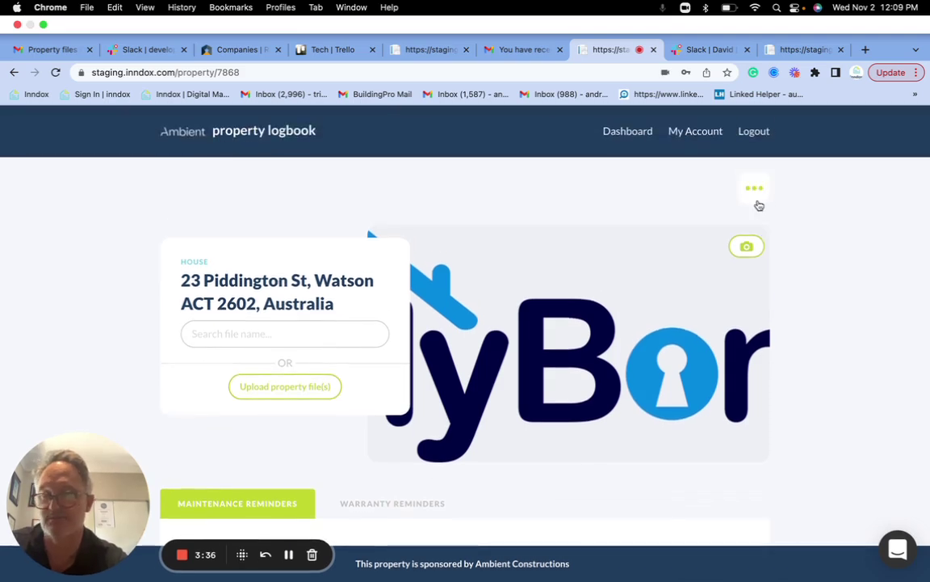
pyautogui.click(759, 200)
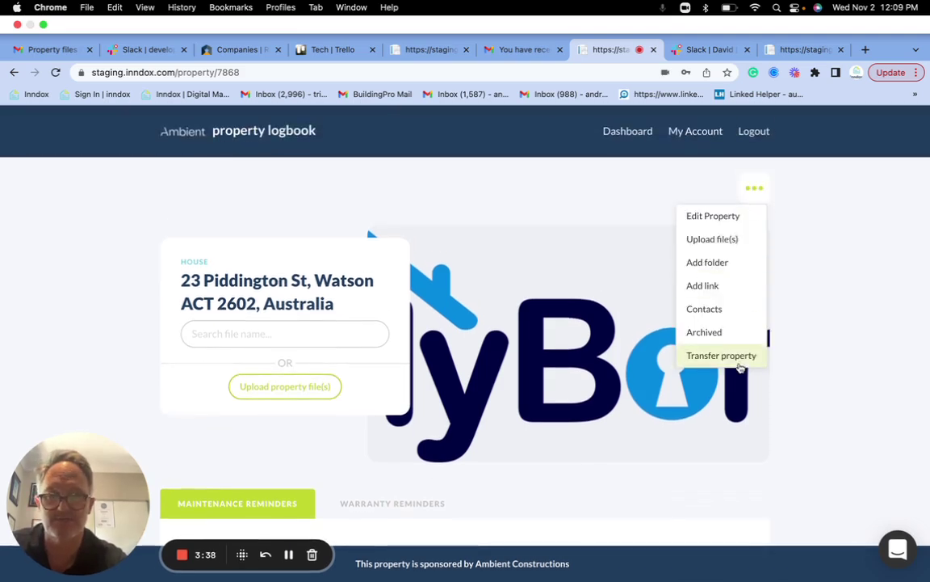
pyautogui.click(741, 356)
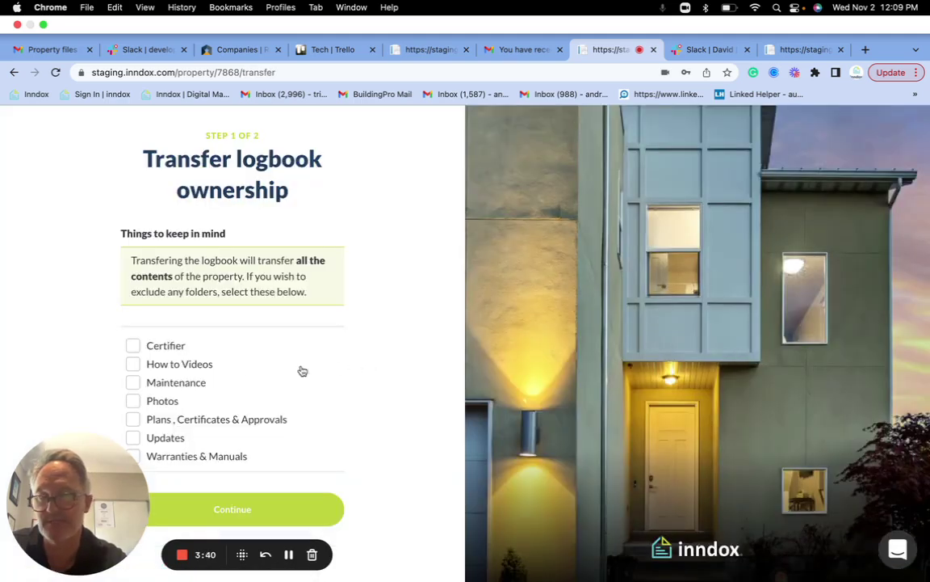
pyautogui.click(259, 507)
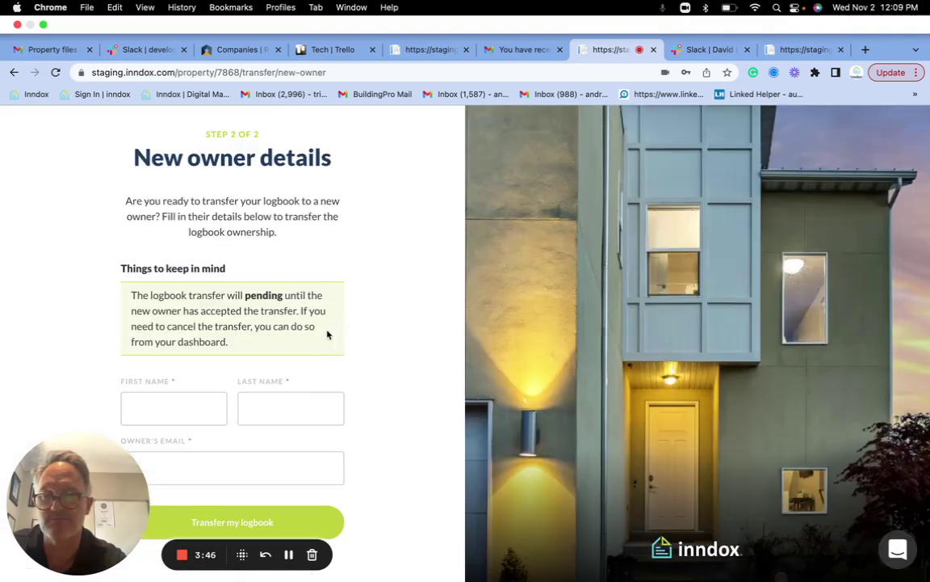
# Enter the next owner's first name, last name and e-mail, and submit the logbook transfer
pyautogui.click(151, 406)
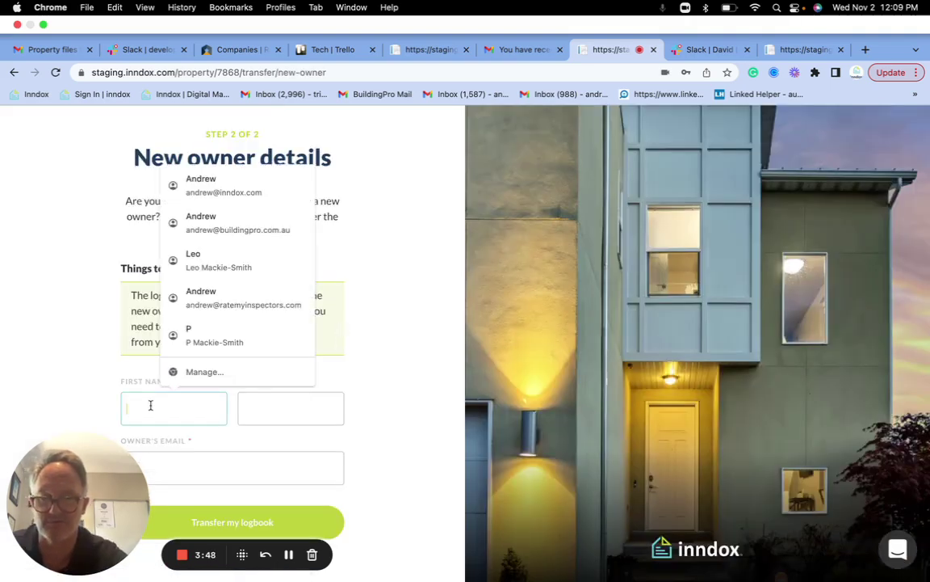
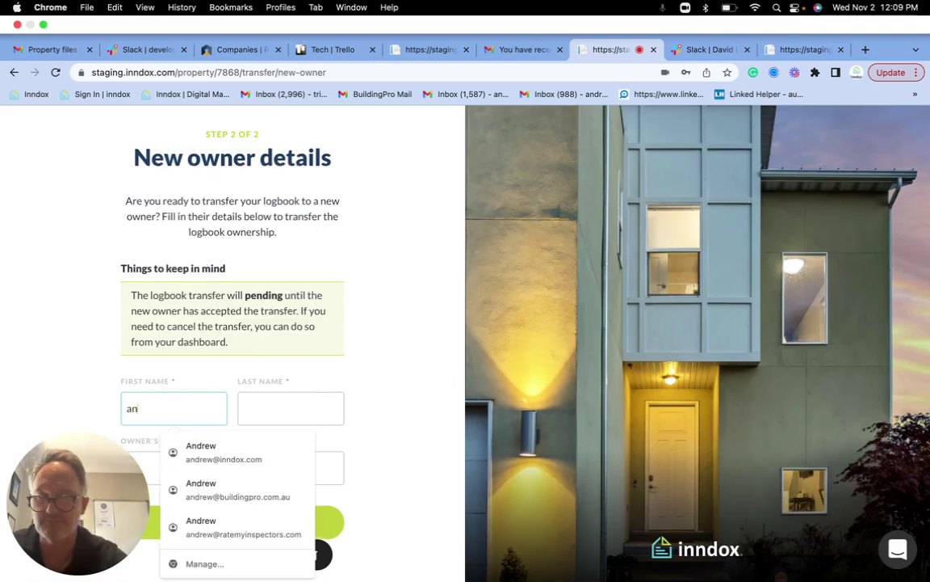
pyautogui.press('BackSpace')
pyautogui.press('BackSpace')
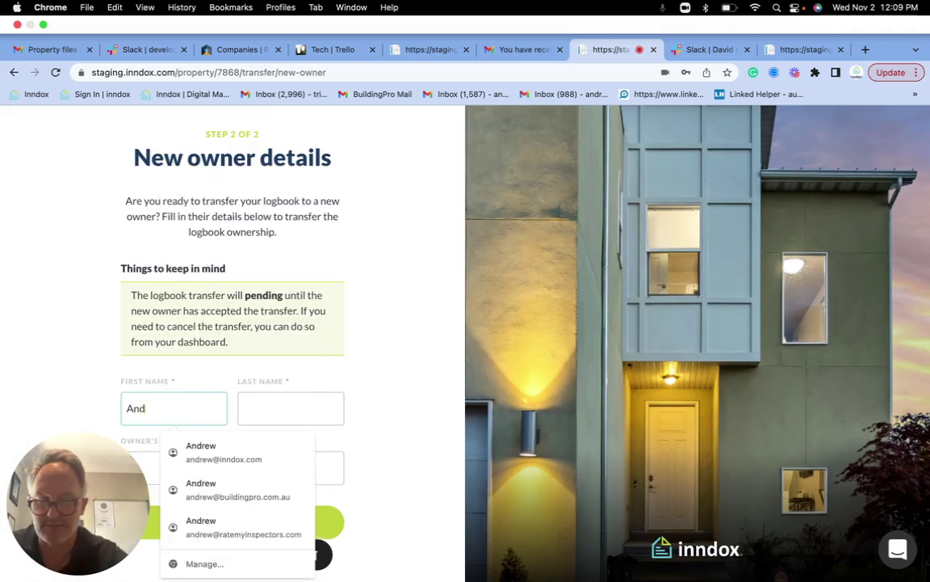
pyautogui.click(273, 407)
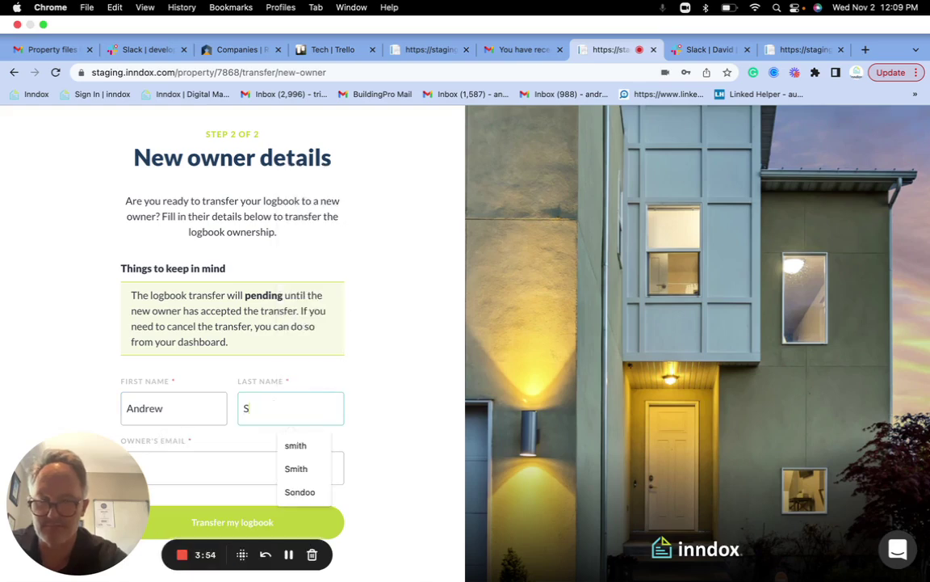
pyautogui.click(229, 473)
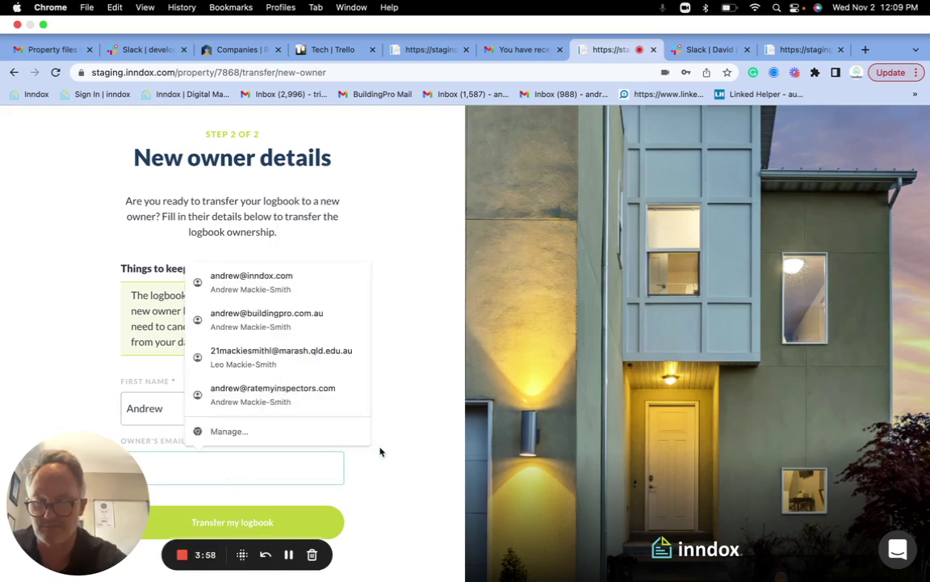
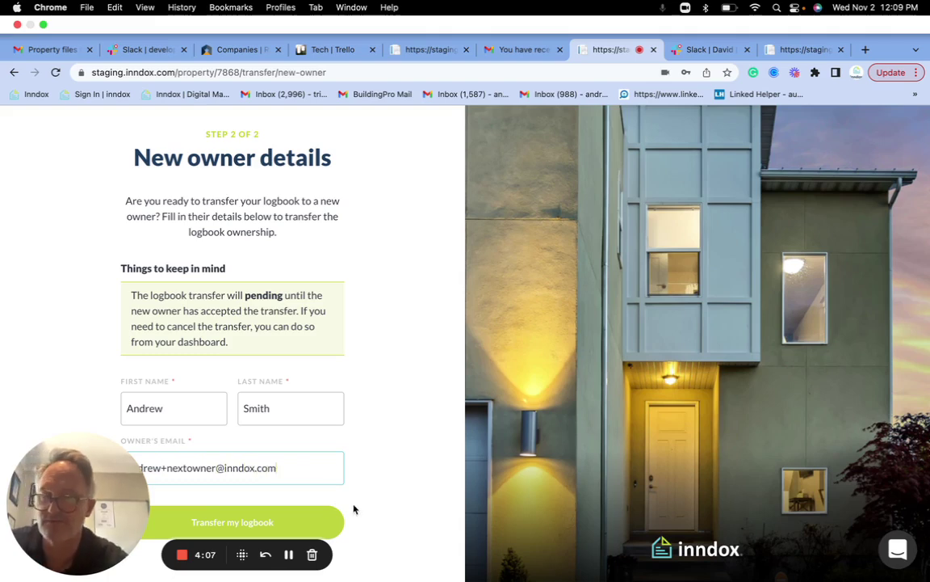
pyautogui.click(315, 521)
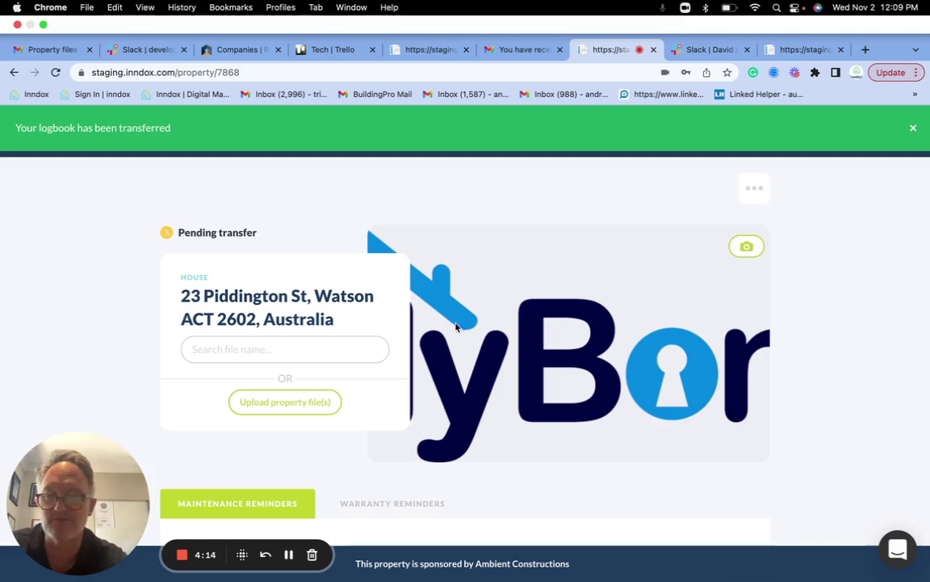
# Check the folders on the pending-transfer property, then log out of the previous owner's account
pyautogui.scroll(-3, 552, 390)
pyautogui.scroll(-10, 553, 389)
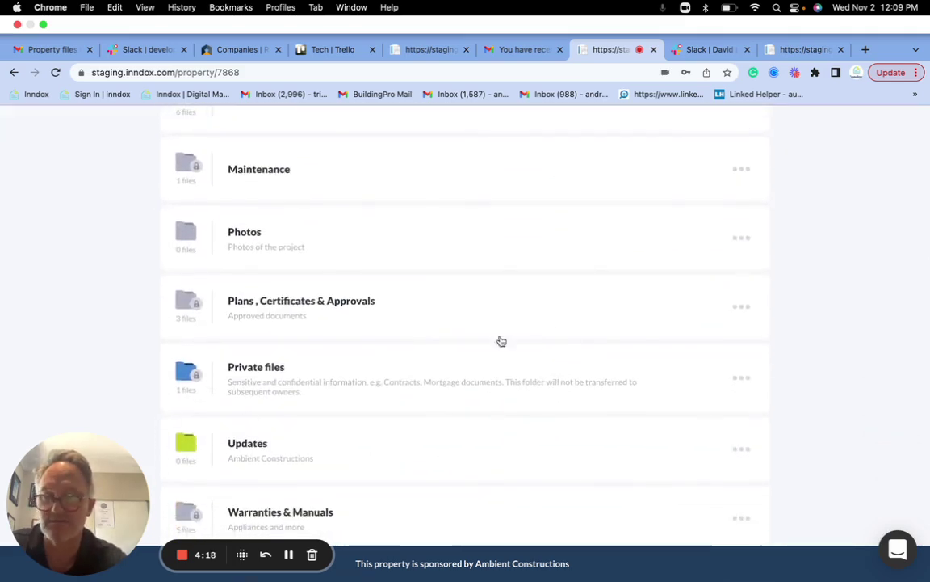
pyautogui.scroll(15, 571, 342)
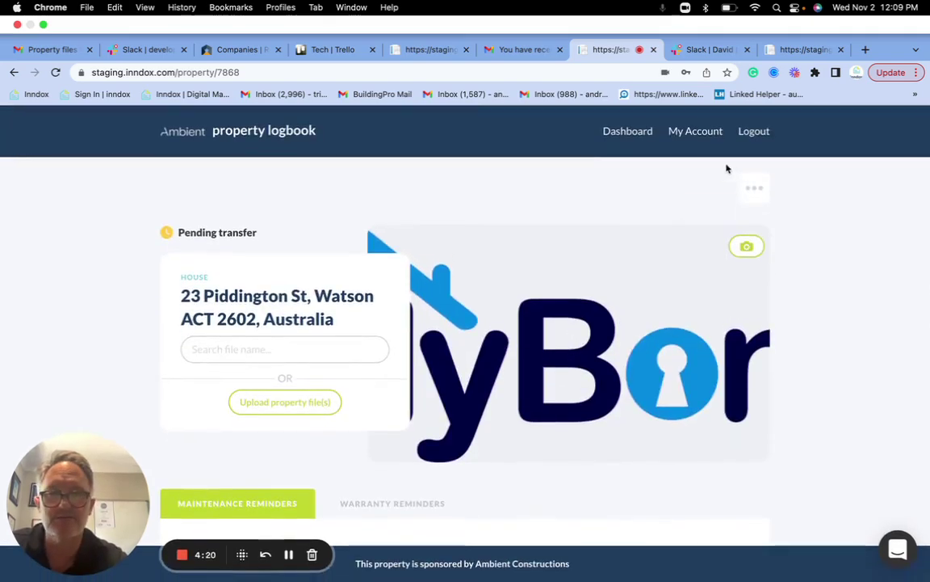
pyautogui.click(753, 131)
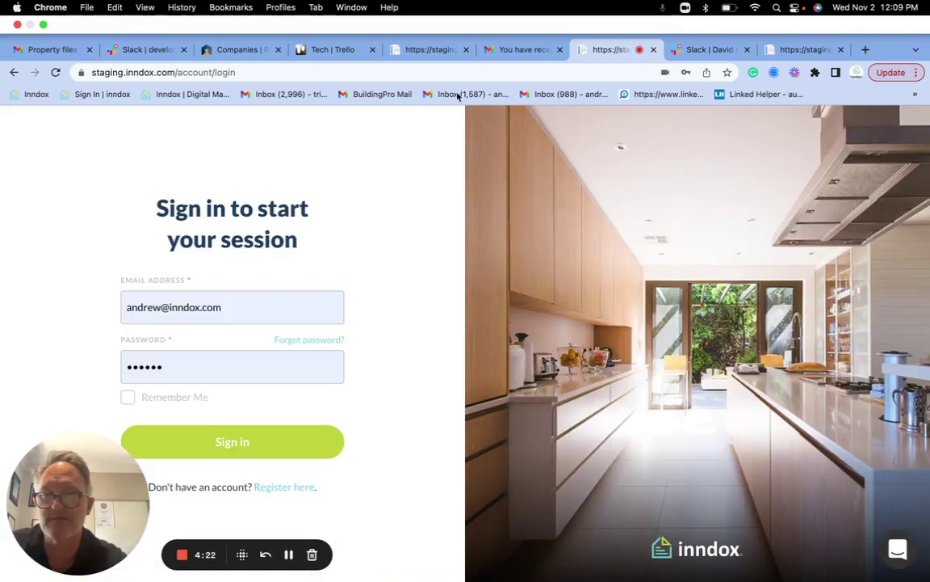
# Open the new owner's Property files invitation email from the Gmail inbox
pyautogui.click(497, 52)
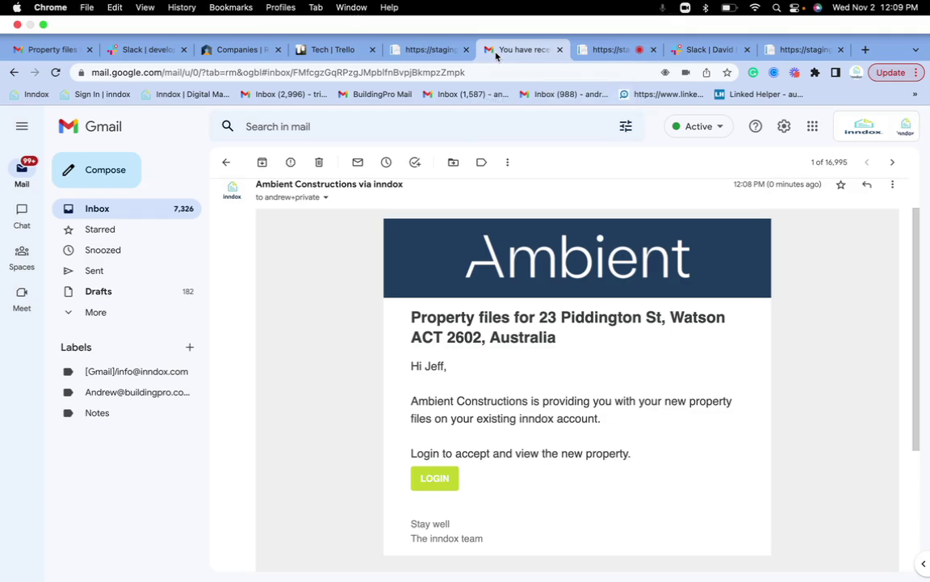
pyautogui.click(227, 164)
pyautogui.click(430, 225)
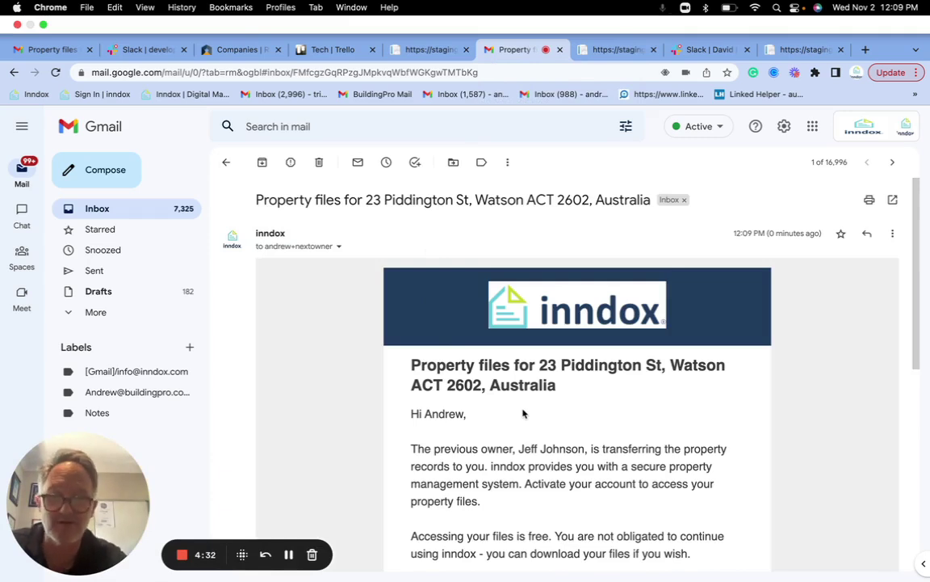
pyautogui.scroll(-2, 521, 404)
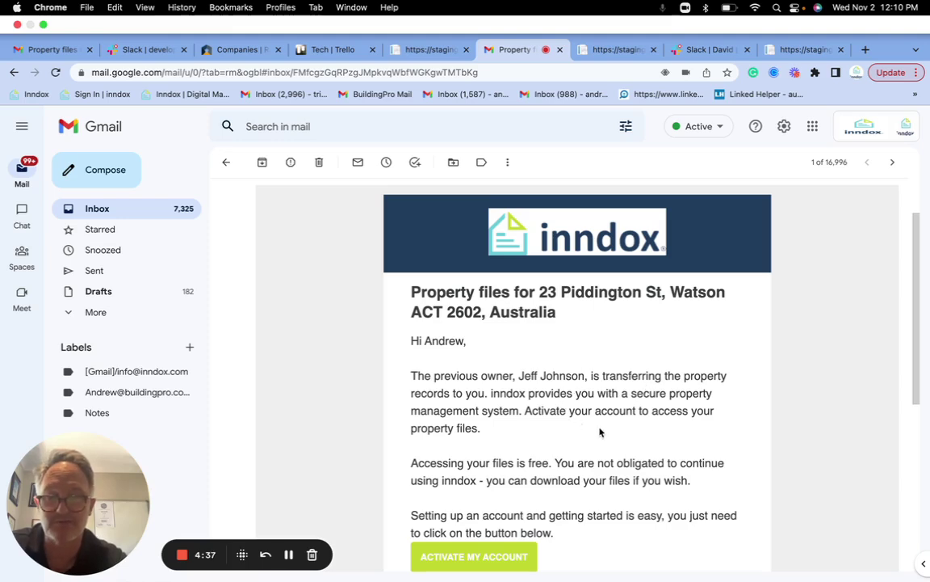
pyautogui.scroll(-1, 576, 446)
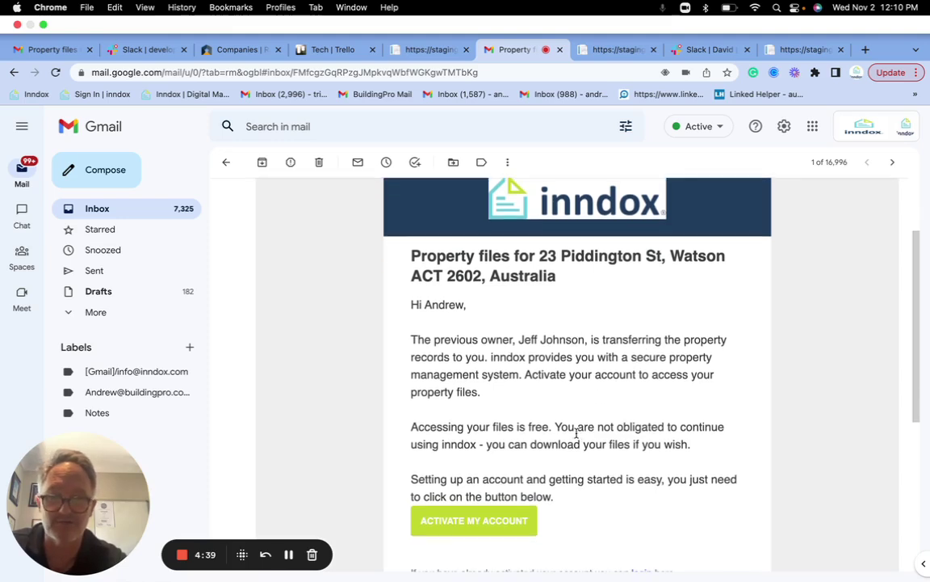
# Activate the new owner's inndox account with a new password via Get started!
pyautogui.click(489, 521)
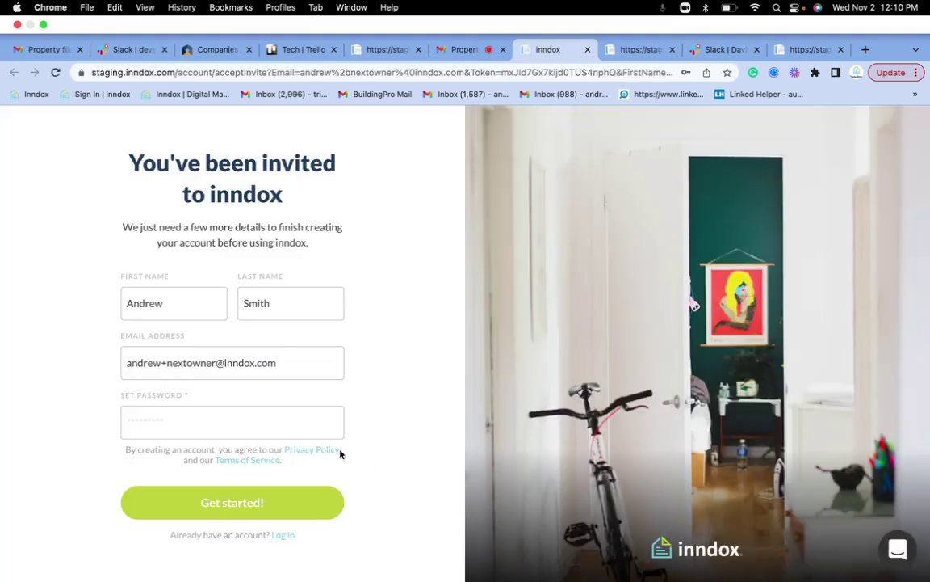
pyautogui.click(239, 424)
pyautogui.write('••')
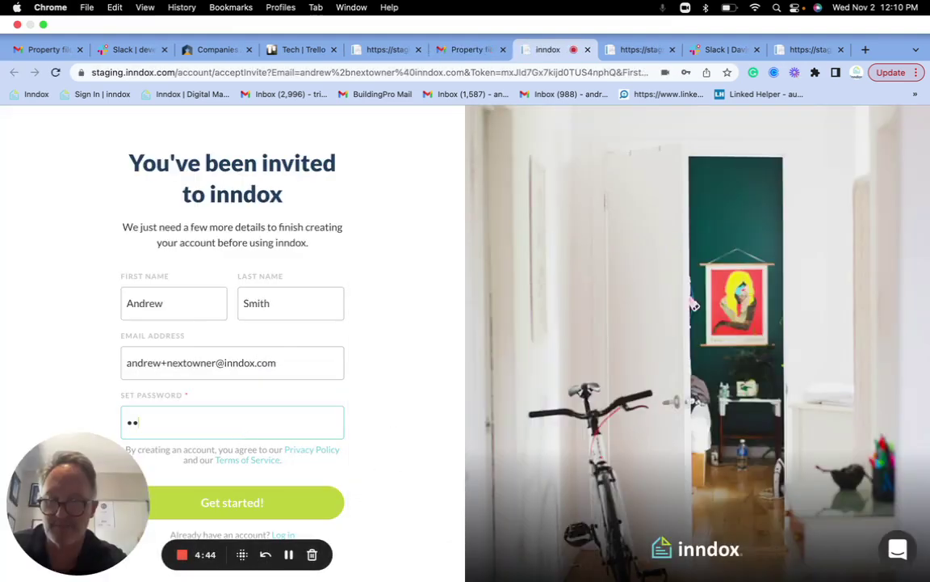
pyautogui.write('•••••')
pyautogui.click(234, 501)
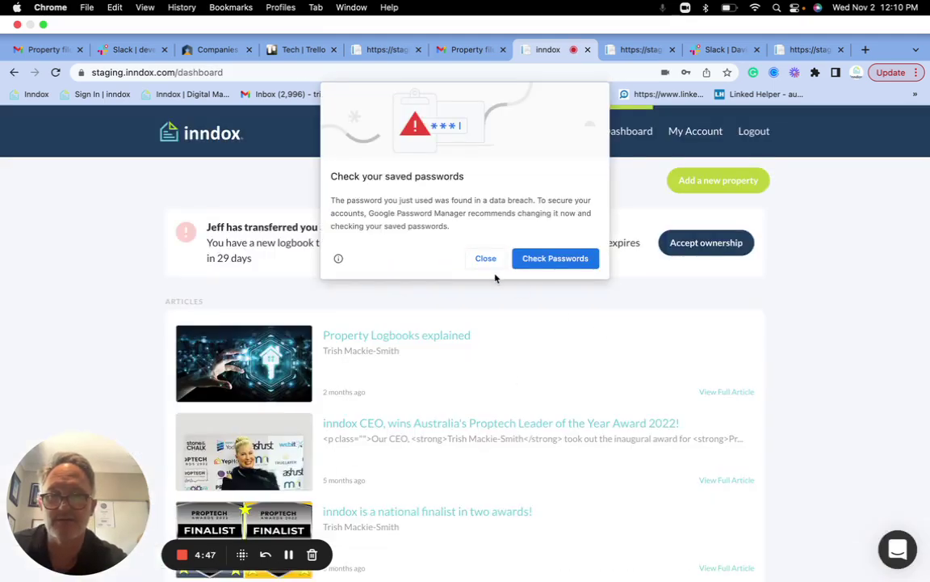
# Dismiss Chrome's password prompts and accept ownership of the transferred logbook
pyautogui.click(487, 260)
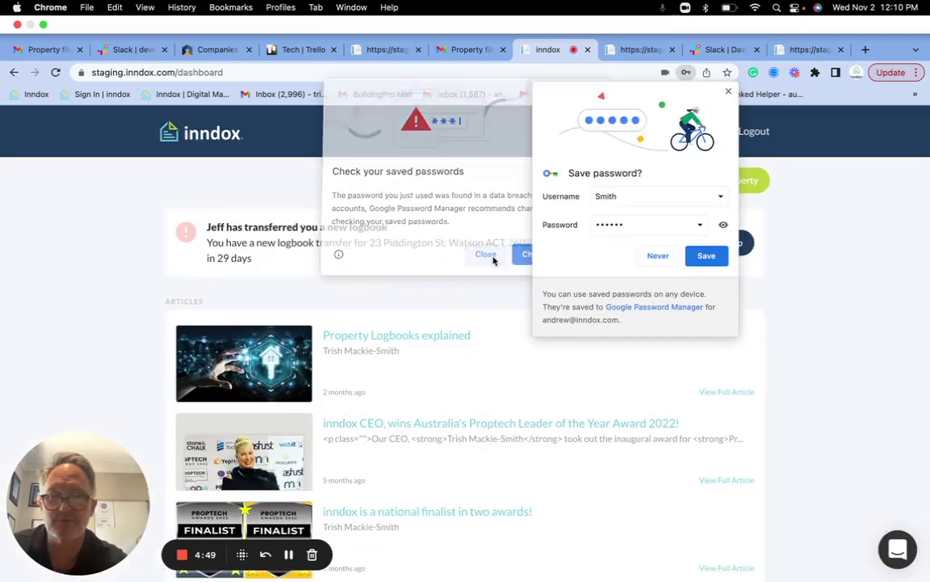
pyautogui.click(659, 254)
pyautogui.click(687, 247)
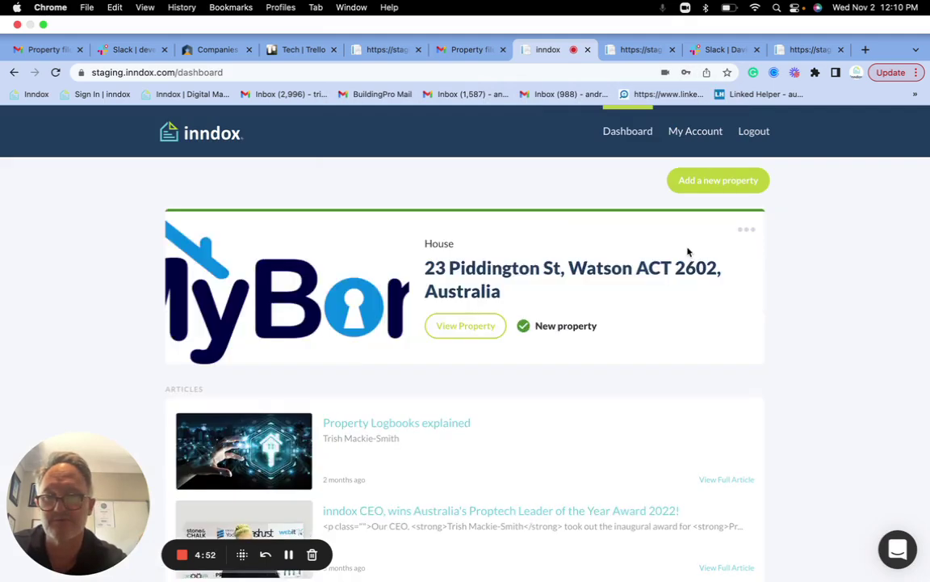
pyautogui.click(488, 328)
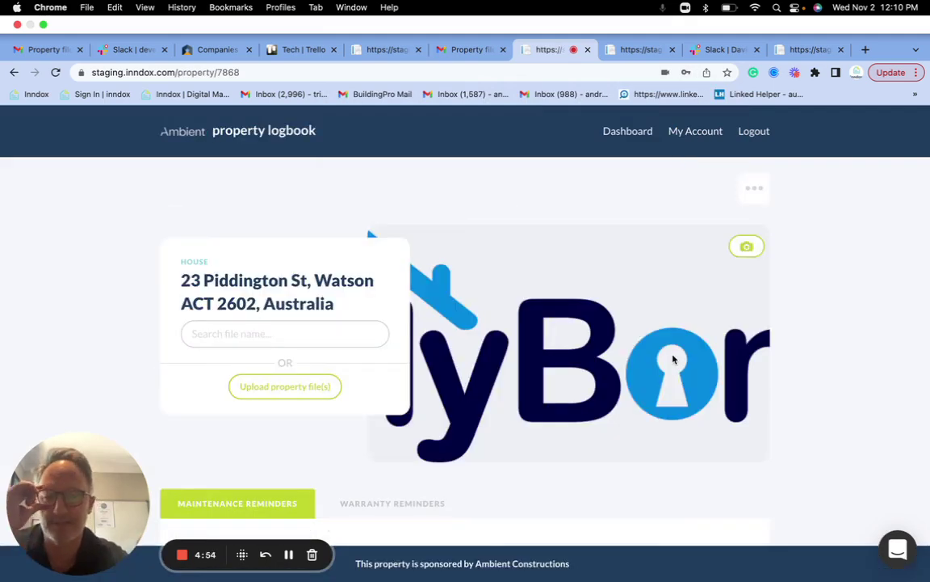
pyautogui.scroll(-5, 563, 430)
pyautogui.scroll(-4, 565, 430)
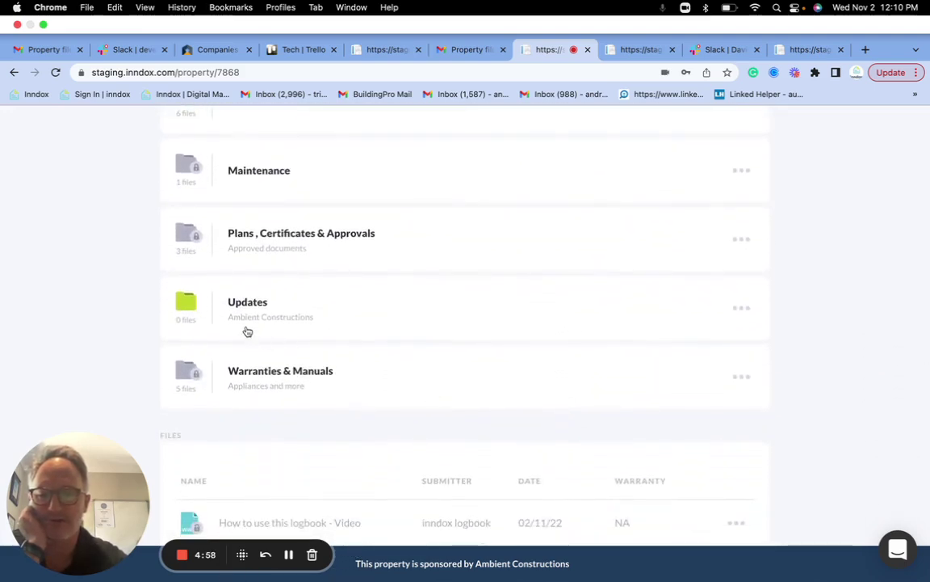
pyautogui.scroll(2, 432, 315)
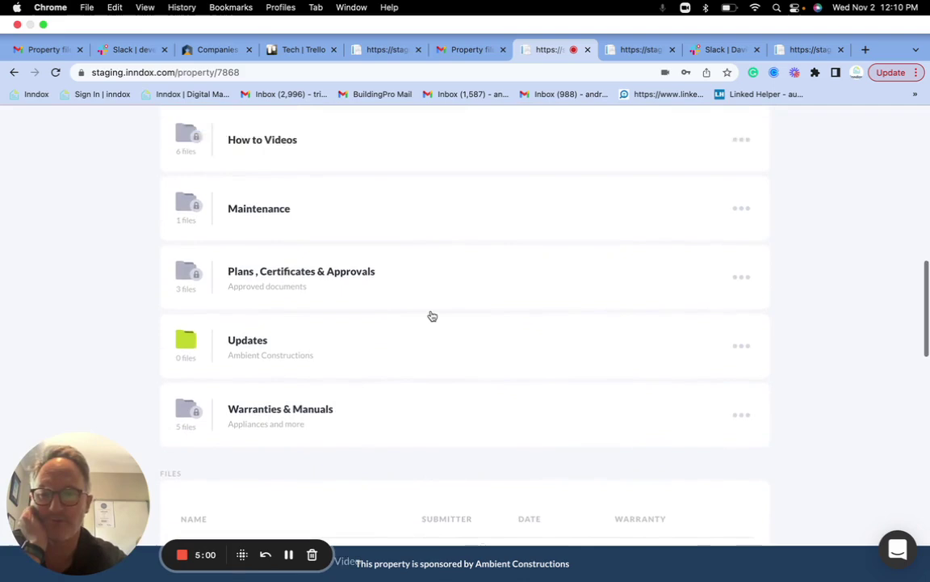